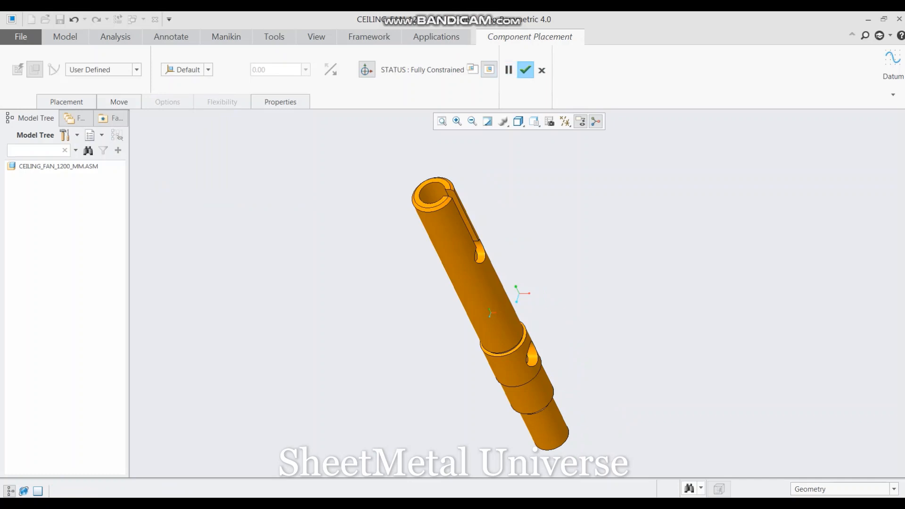
Step: Accept the Default placement of the shaft in the ceiling fan assembly
click(525, 70)
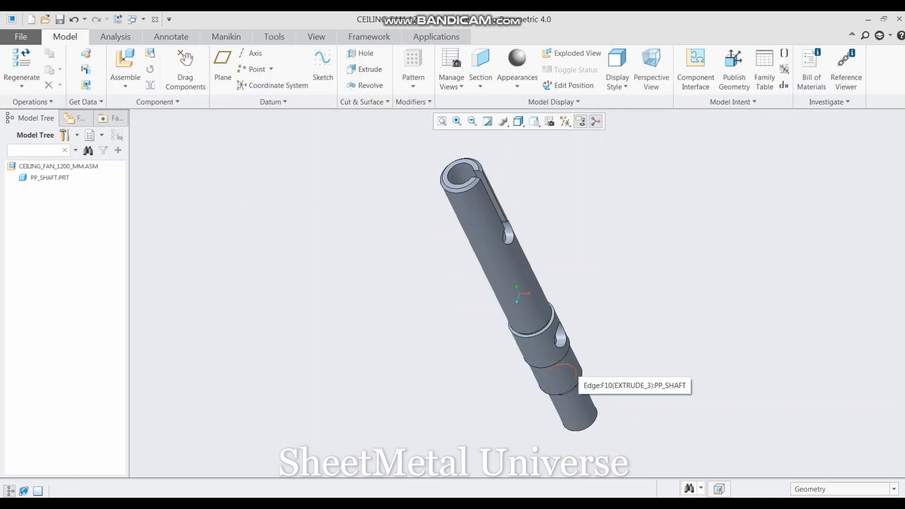
scroll(584, 433, down, 3)
mouse_move(584, 433)
middle_down()
mouse_move(581, 380)
mouse_move(547, 369)
middle_up()
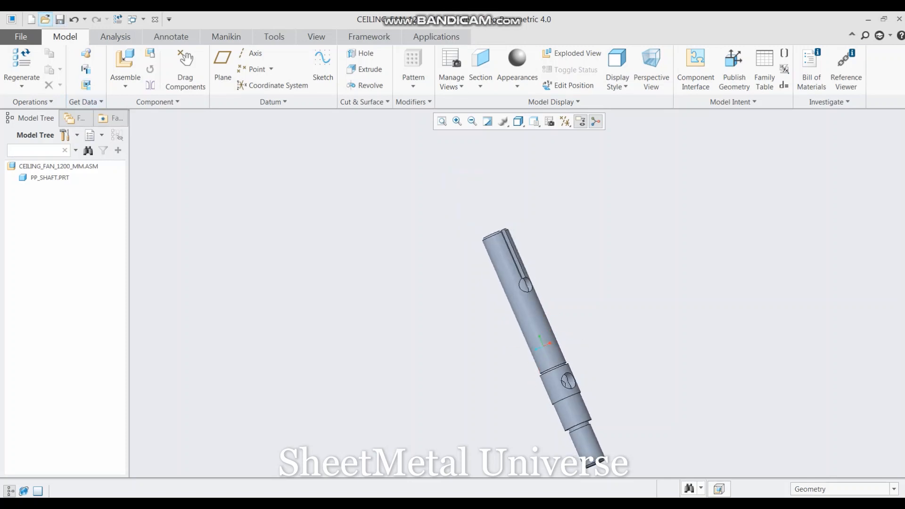
Step: Bring pp_small_bearing.prt into the assembly as a new component
click(125, 61)
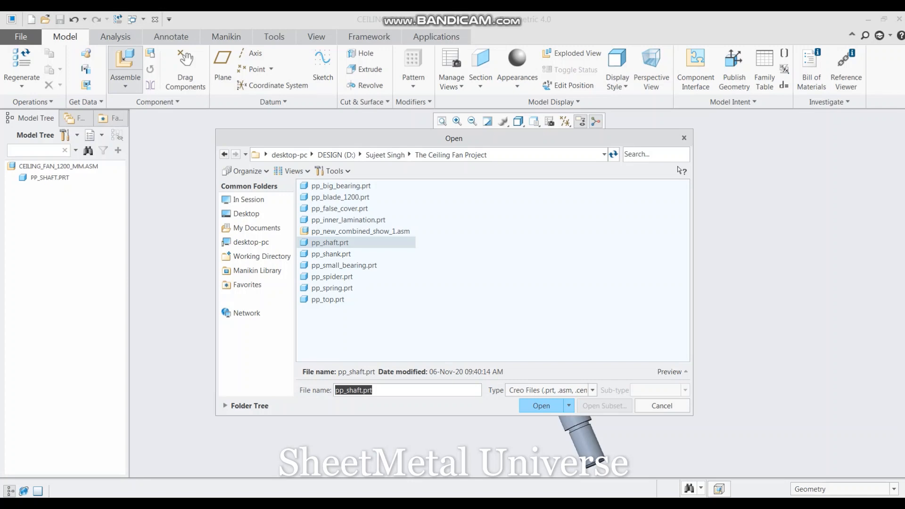
click(344, 266)
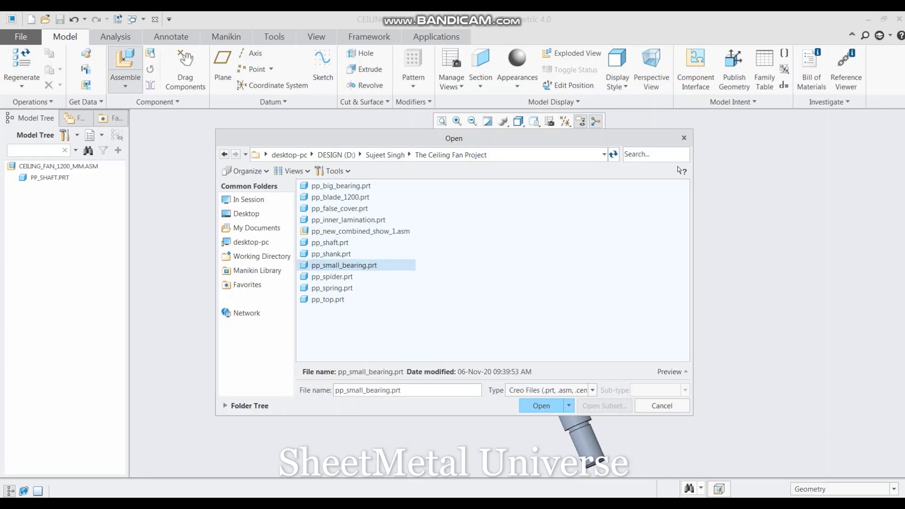
click(541, 406)
scroll(482, 212, up, 3)
scroll(557, 314, down, 10)
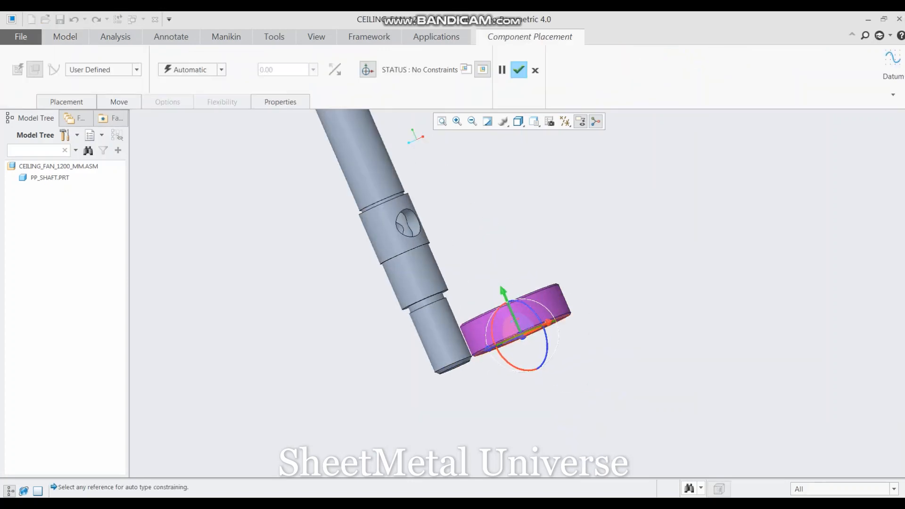
Step: Constrain the small bearing's bore to the shaft's narrow end cylinder with a Centered constraint
click(506, 250)
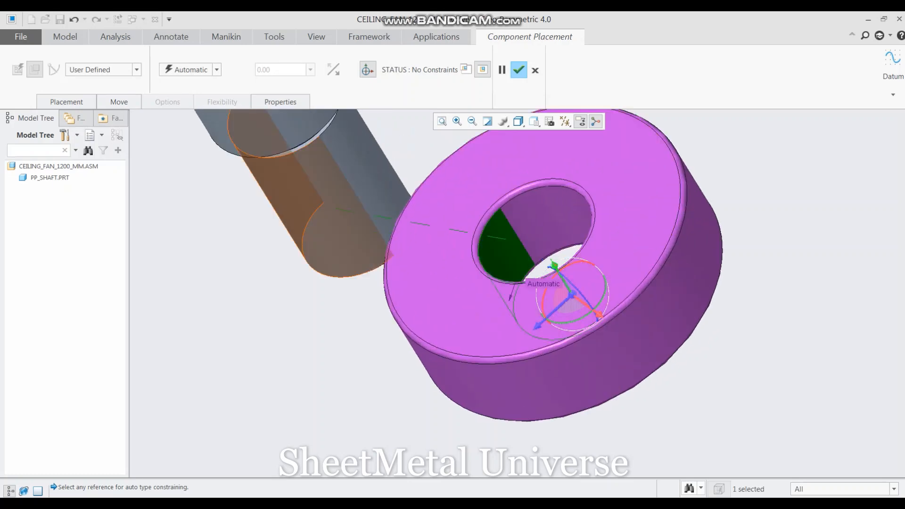
click(325, 203)
click(216, 70)
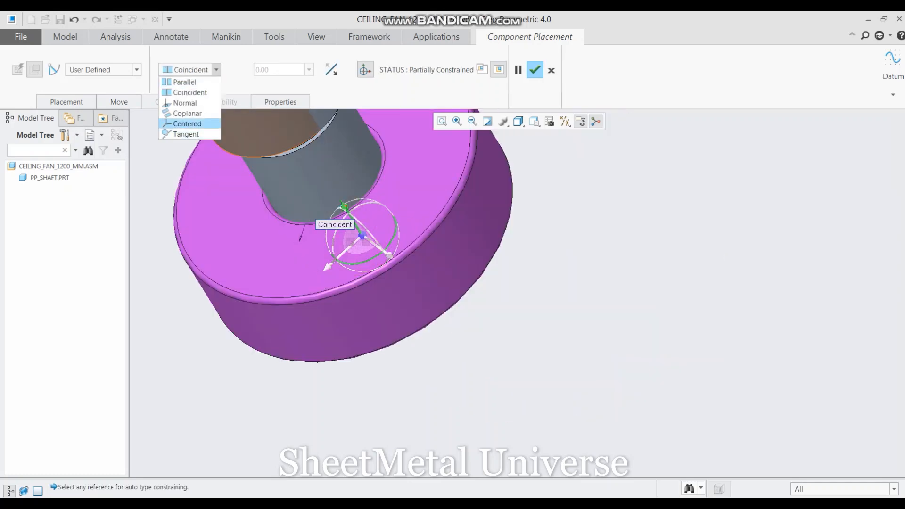
click(188, 124)
Step: Make the small bearing's outer flat face coincident with the shaft's end face and accept the placement
scroll(519, 401, up, 5)
click(519, 352)
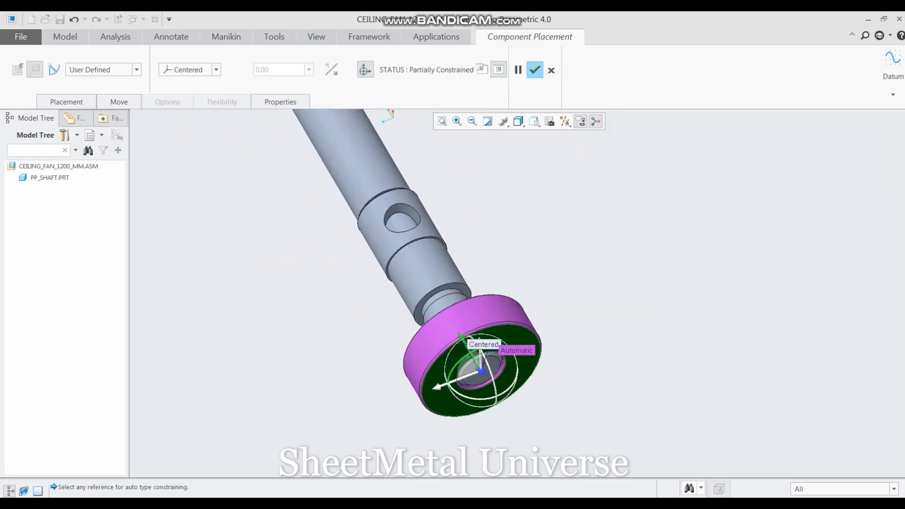
scroll(494, 368, down, 5)
click(494, 368)
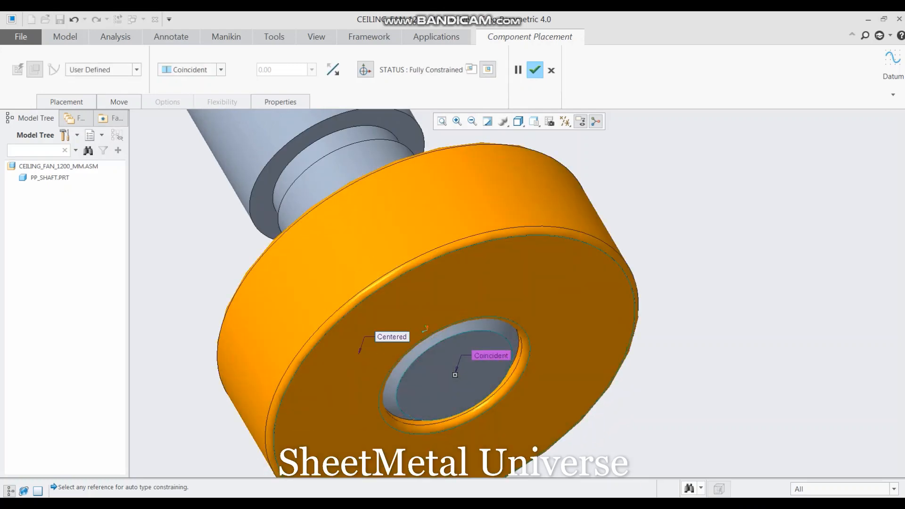
middle_click(455, 375)
scroll(455, 375, up, 6)
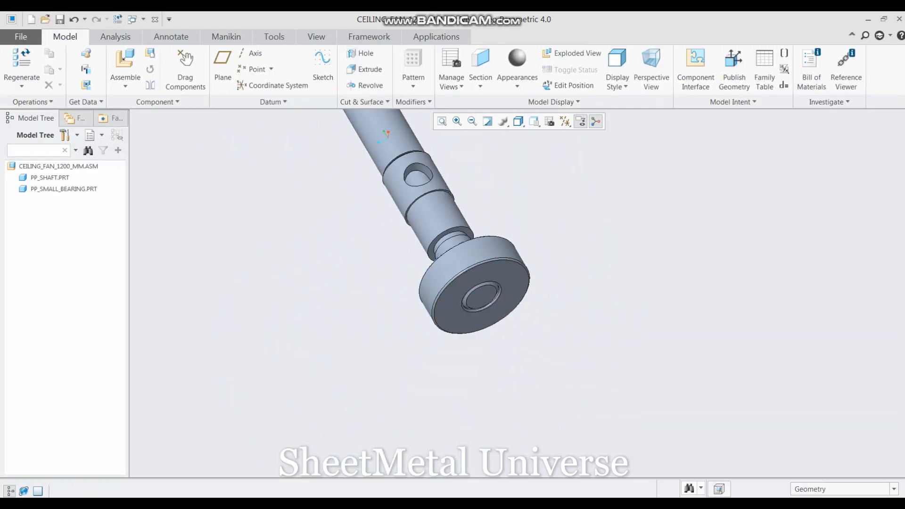
Step: Bring pp_spring.prt into the assembly as a new component
middle_drag(455, 375, 466, 397)
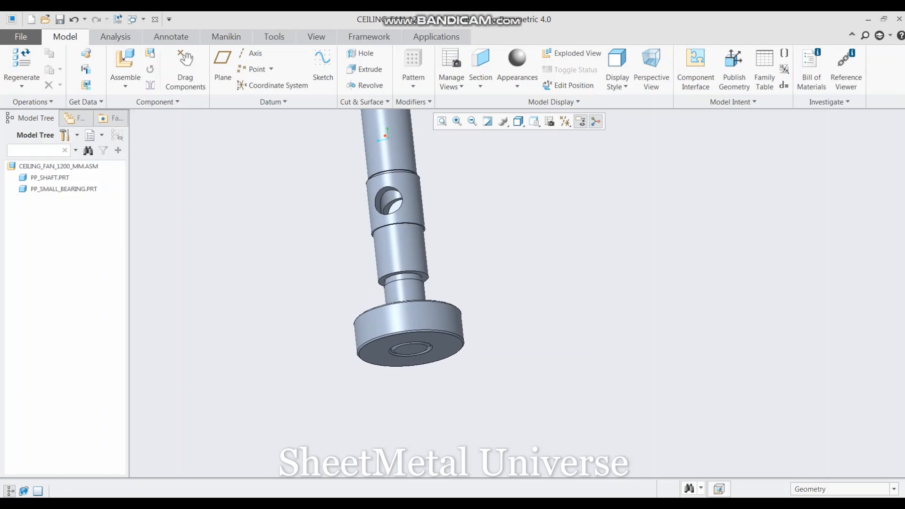
scroll(567, 337, up, 4)
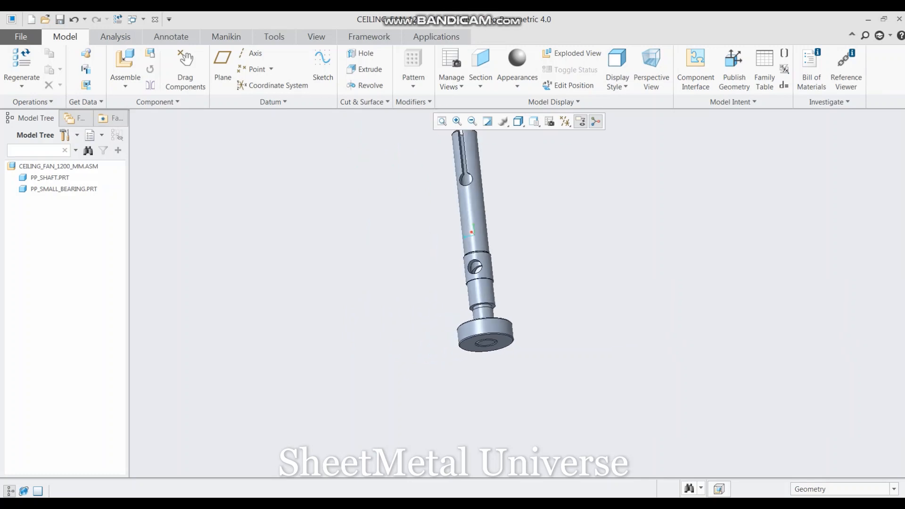
middle_drag(567, 337, 550, 371)
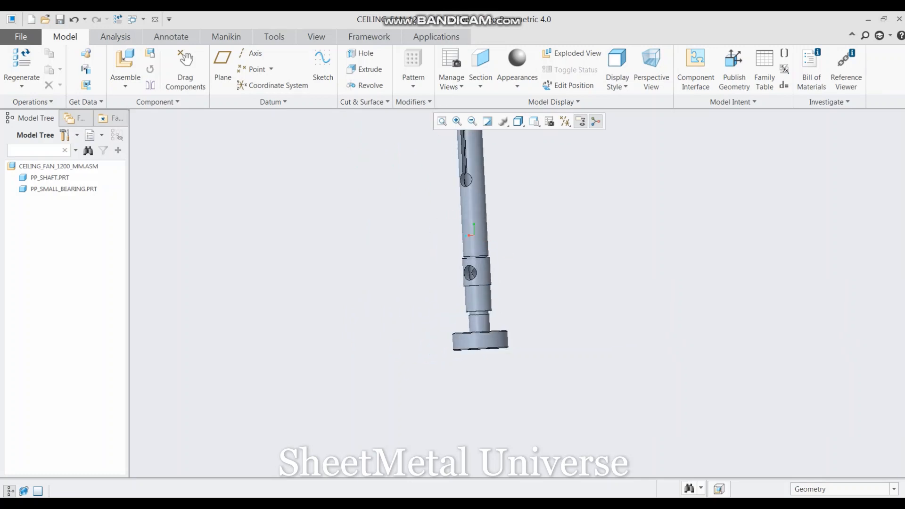
click(126, 61)
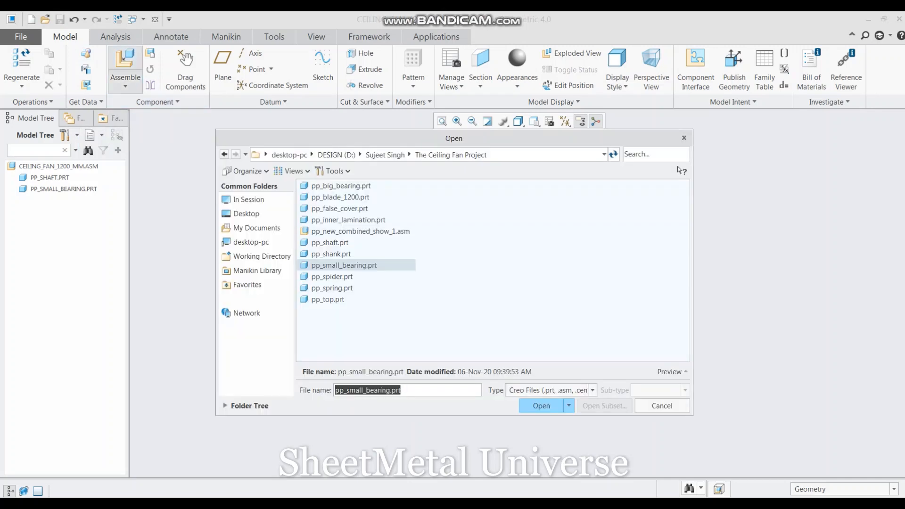
click(332, 288)
click(542, 406)
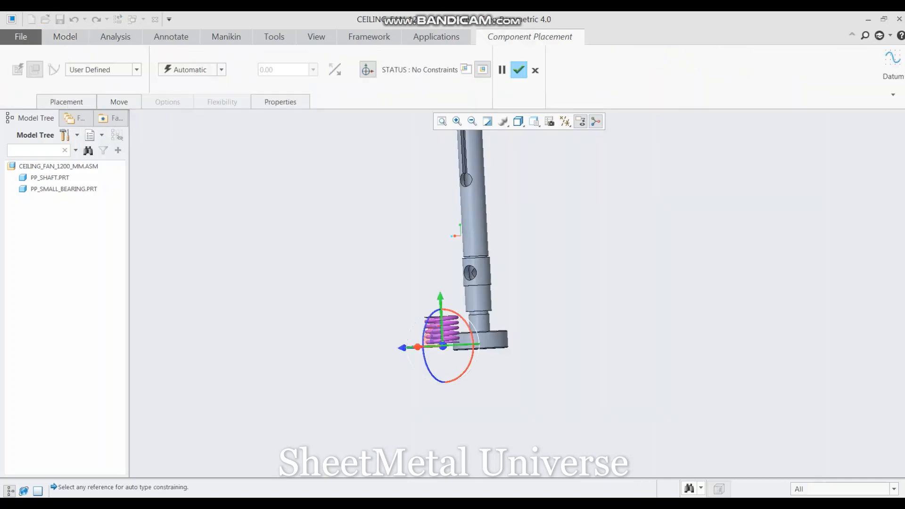
Step: Turn on the axis display and reopen the unconstrained spring's placement definition
click(565, 121)
click(565, 148)
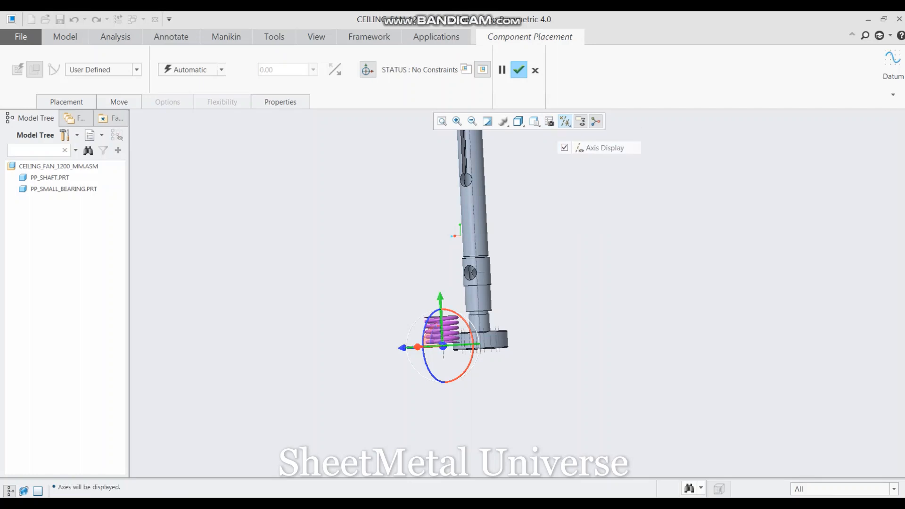
middle_click(542, 226)
middle_drag(537, 255, 523, 321)
click(54, 200)
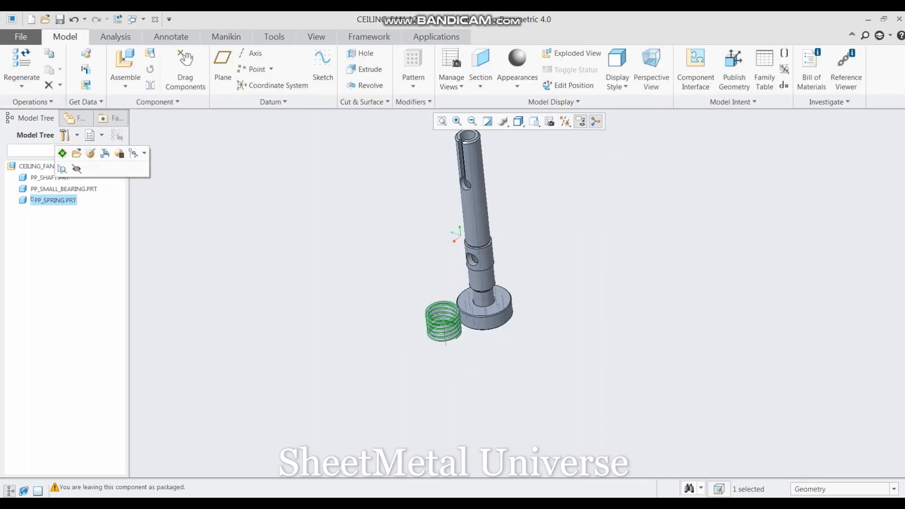
click(91, 154)
Step: Make the spring's axis coincident with the shaft's axis and slide the spring up the shaft, clear of the bearing
scroll(451, 314, up, 8)
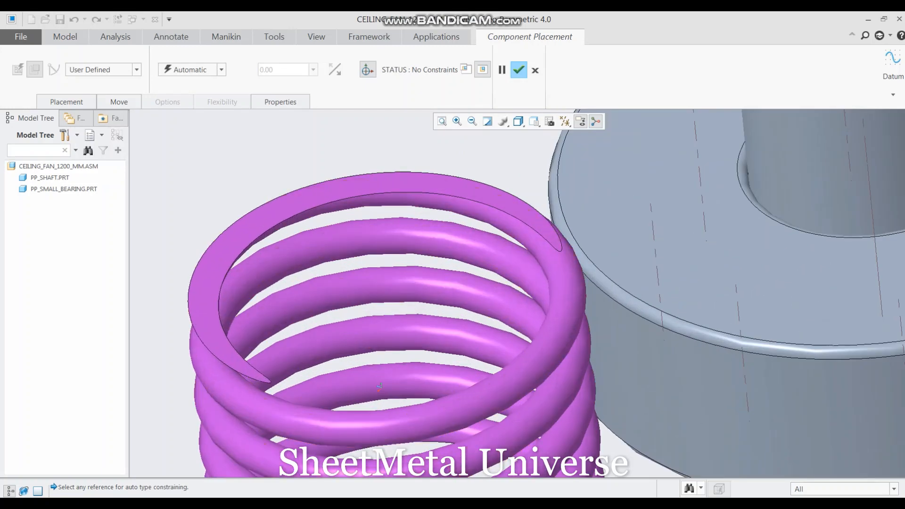
scroll(420, 330, down, 4)
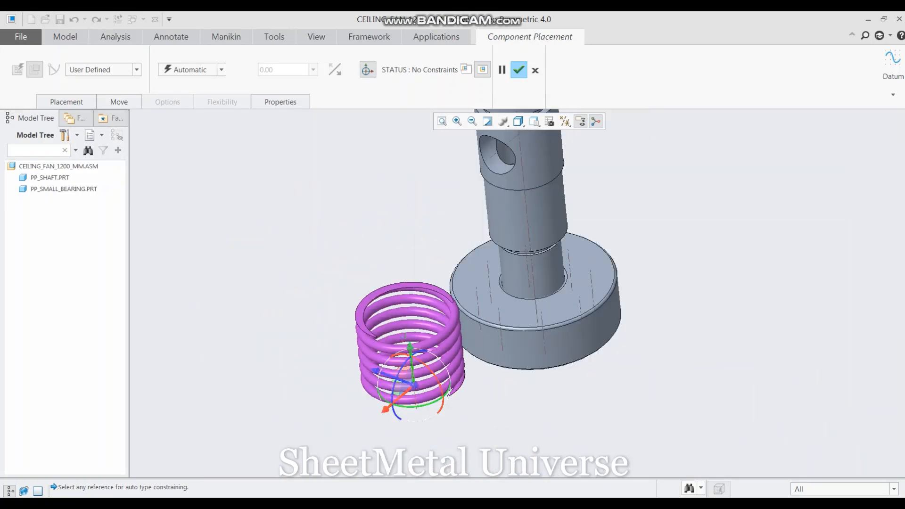
click(415, 401)
click(541, 283)
click(221, 69)
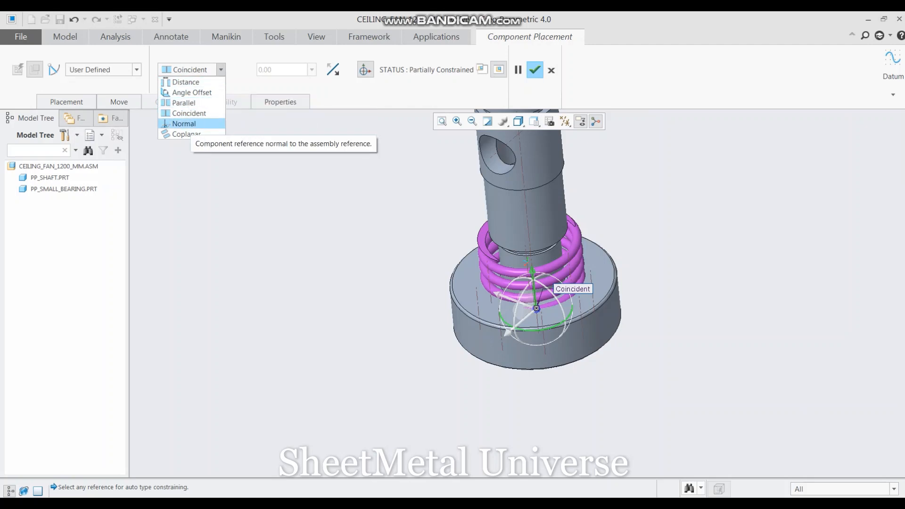
click(198, 163)
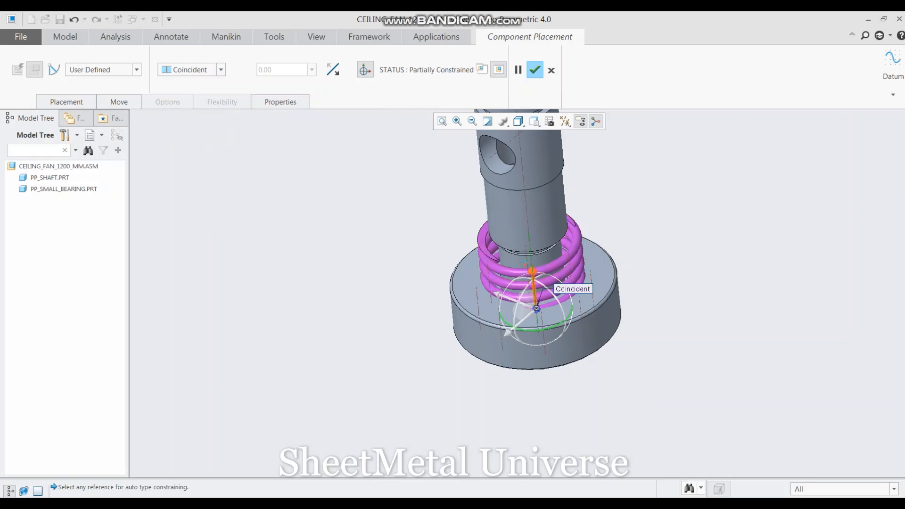
drag(533, 272, 523, 168)
Step: Make the spring's flat lower end coincident with the small bearing's upper face and accept the placement
middle_drag(540, 283, 542, 202)
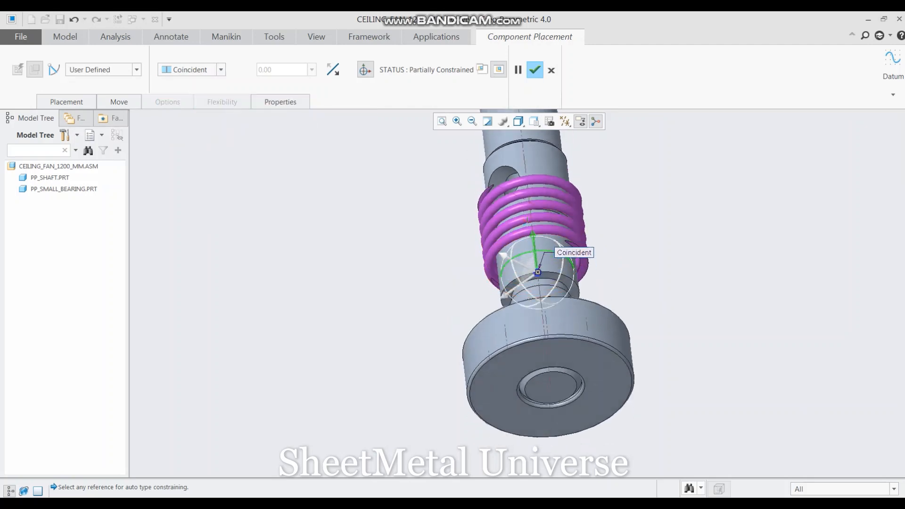
click(583, 267)
middle_drag(587, 326, 593, 387)
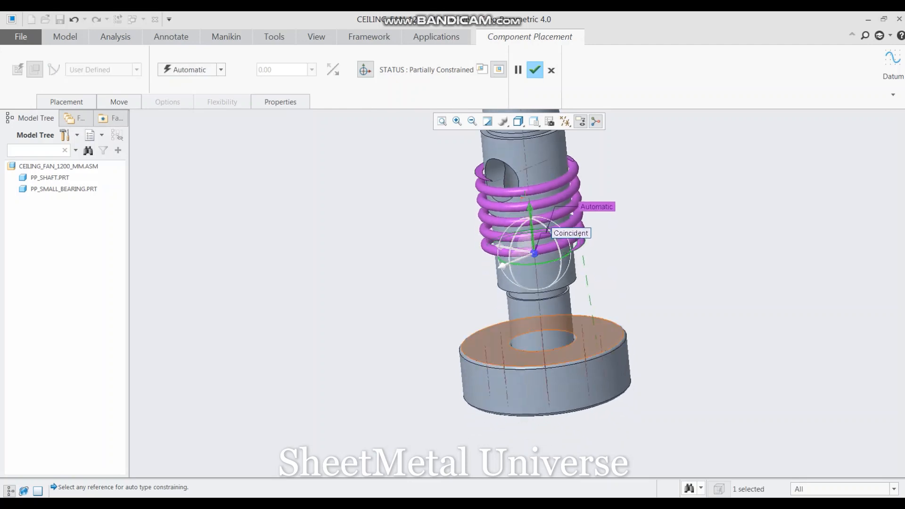
click(593, 345)
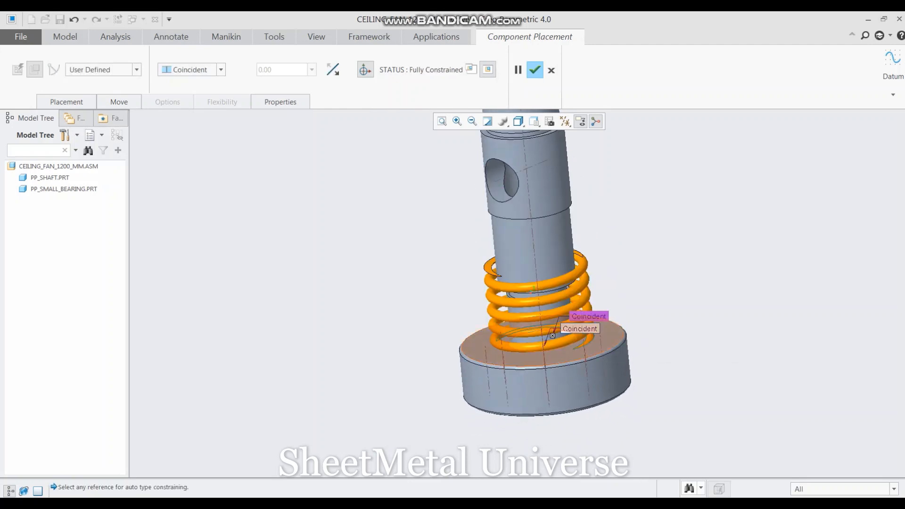
click(535, 70)
Step: Turn off the axis display in the assembly
scroll(478, 323, up, 4)
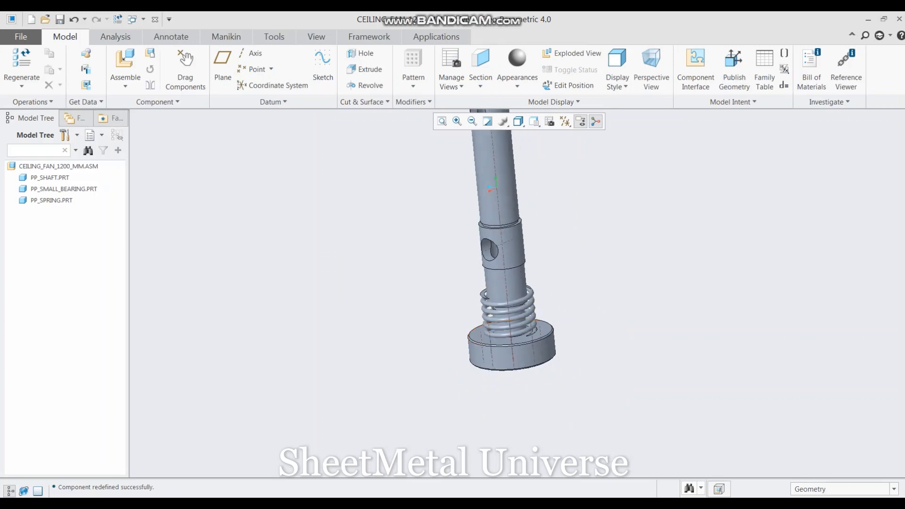
scroll(609, 396, up, 3)
click(566, 121)
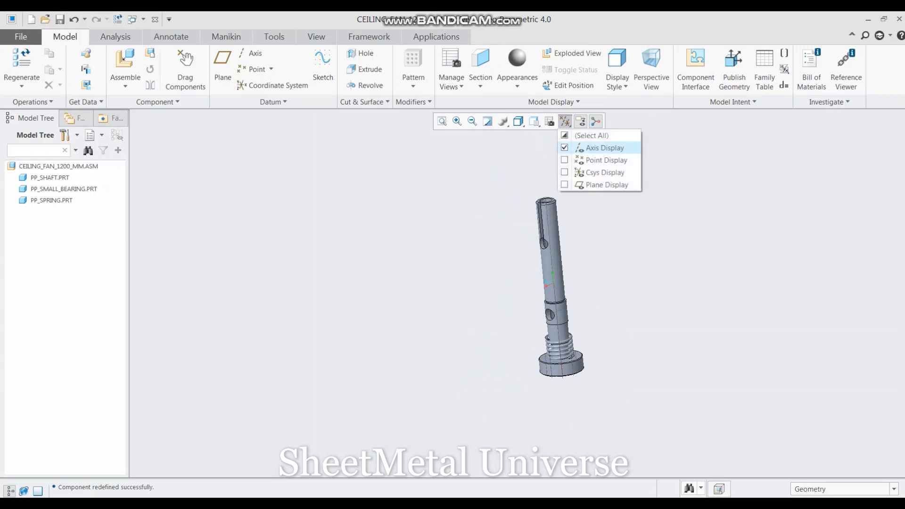
click(564, 148)
Step: Bring pp_big_bearing.prt into the assembly as a new component
click(125, 60)
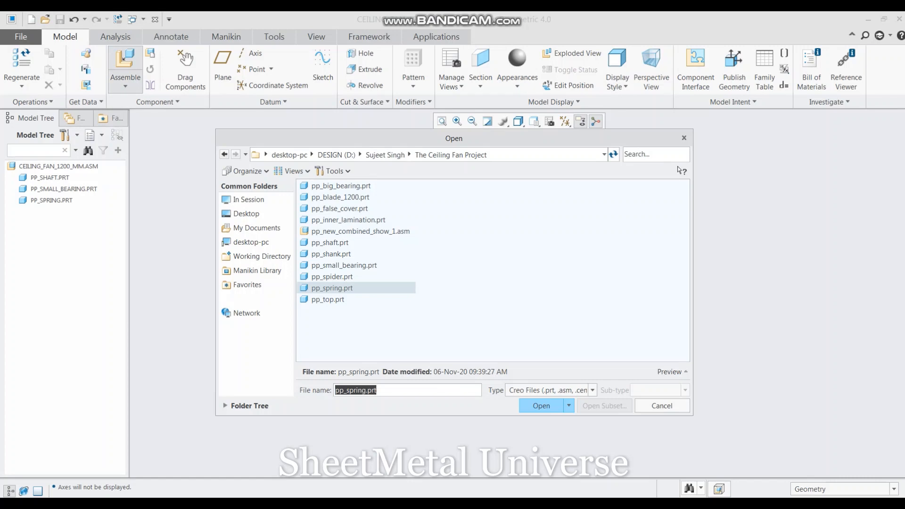
double_click(341, 186)
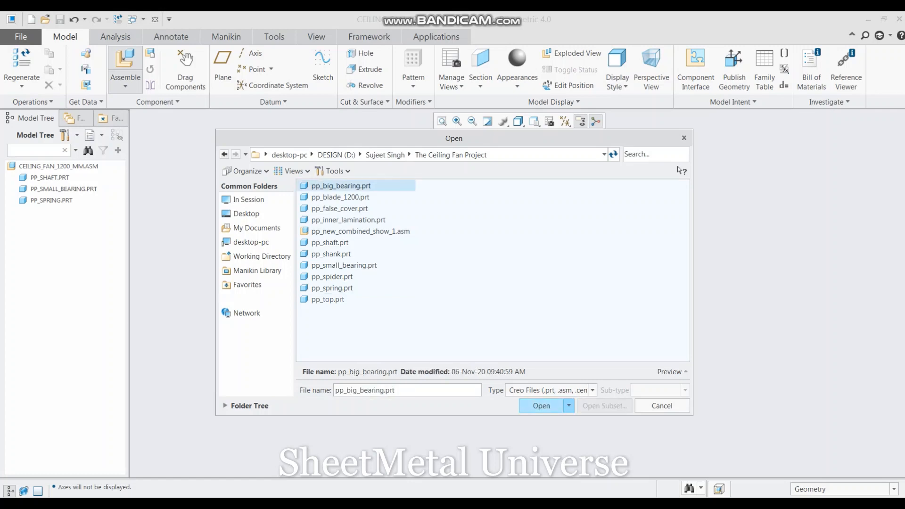
scroll(556, 392, down, 5)
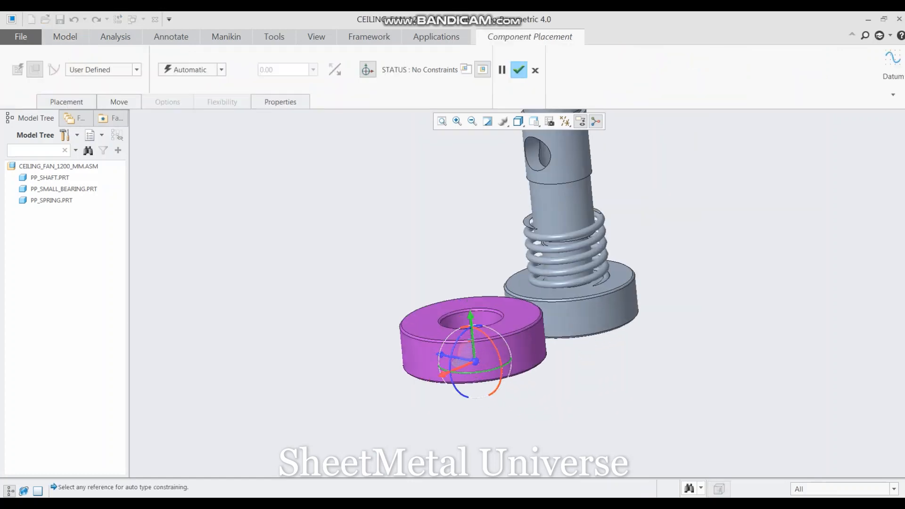
Step: Constrain the big bearing's bore to the shaft's long upper cylinder with a Centered constraint and position the bearing higher up the shaft
click(483, 319)
scroll(490, 327, up, 4)
click(521, 278)
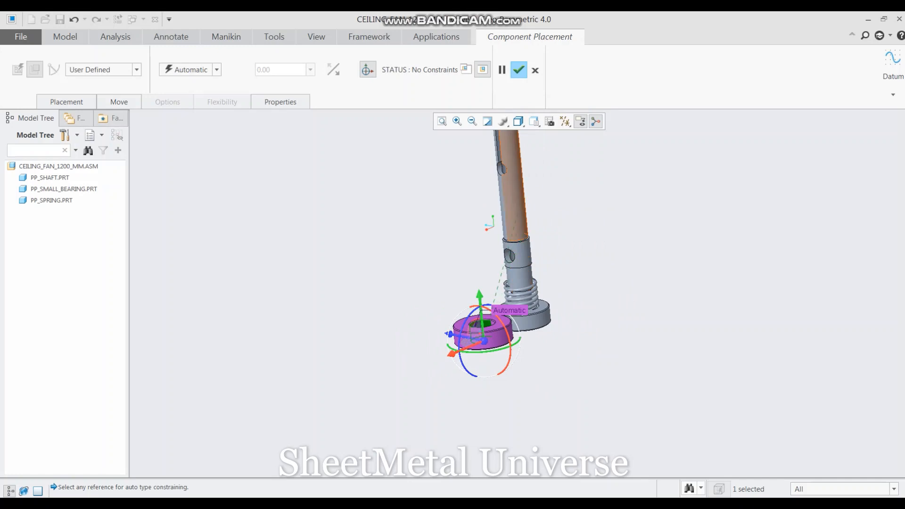
click(216, 70)
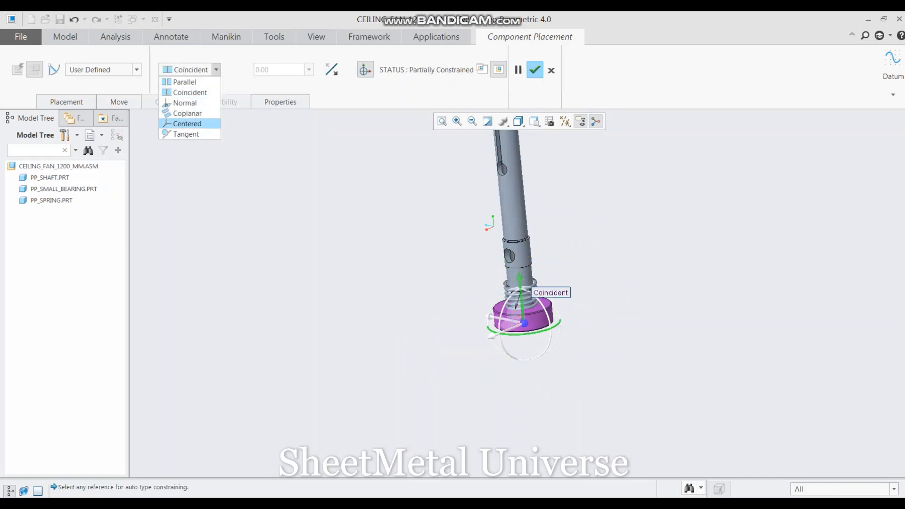
click(185, 122)
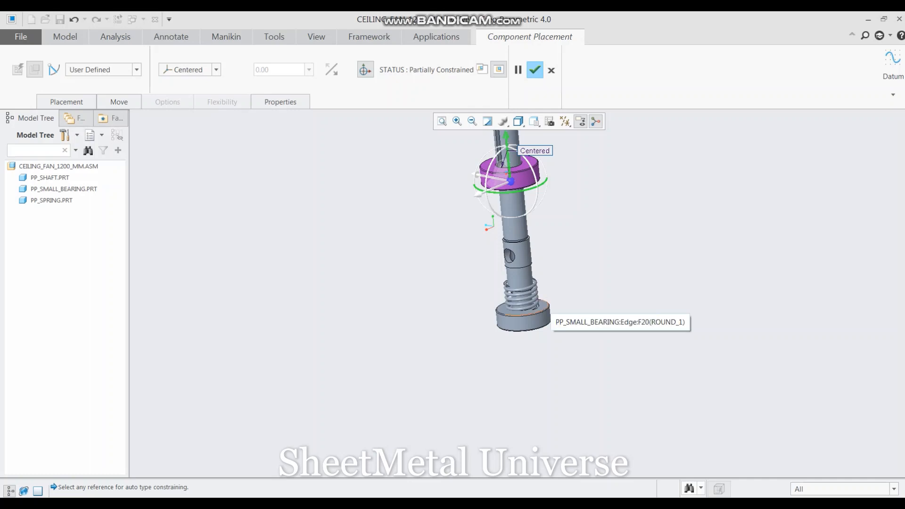
Step: Seat the big bearing's flat lower face on the shaft's shoulder with a Coincident constraint and accept the placement
middle_drag(547, 311, 524, 279)
scroll(546, 205, down, 5)
click(542, 207)
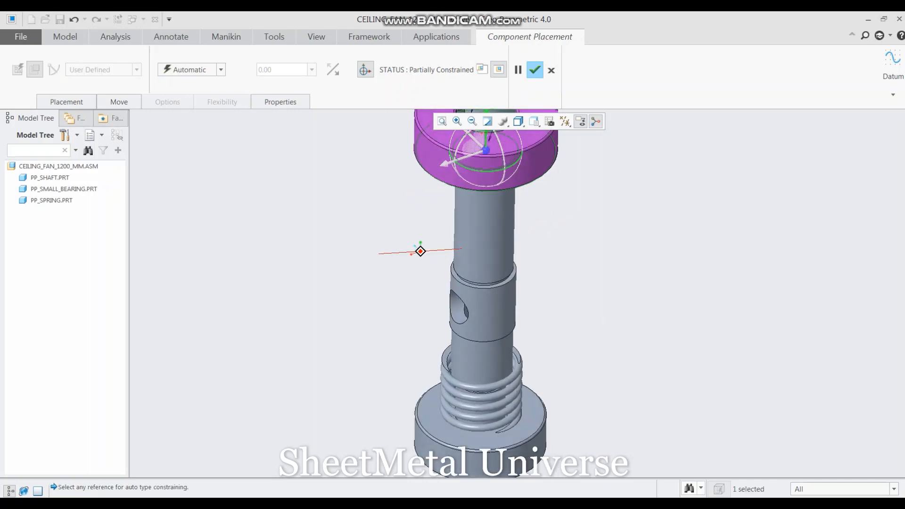
scroll(519, 277, down, 5)
click(514, 273)
middle_click(514, 273)
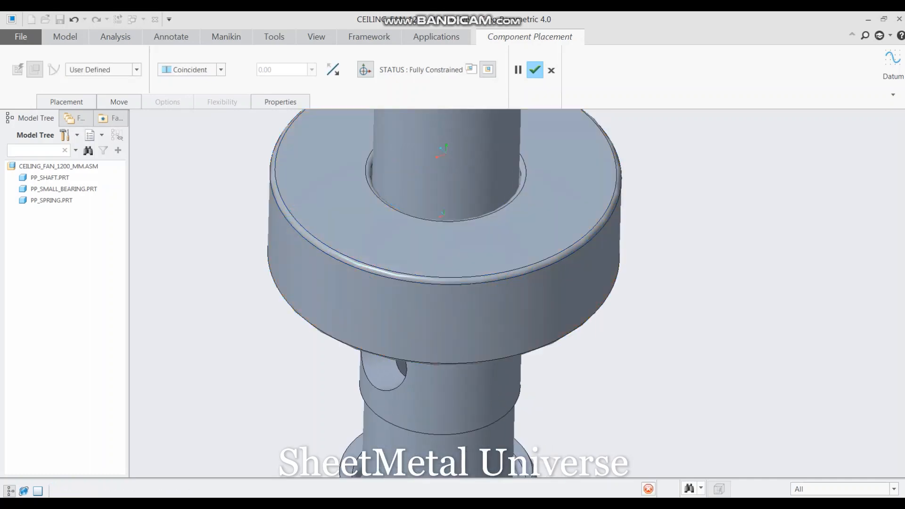
scroll(514, 272, up, 6)
middle_drag(519, 276, 530, 214)
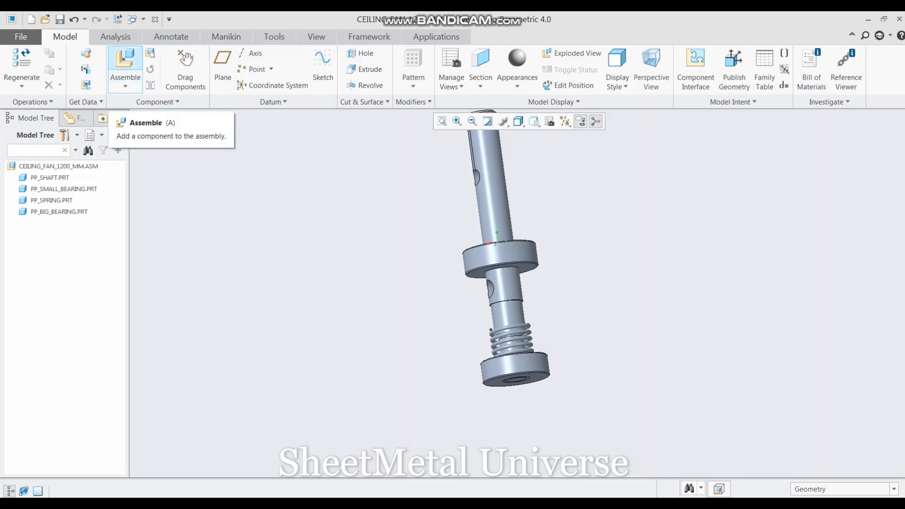
Step: Bring pp_spider.prt into the assembly as a new component and rotate it so its inner side faces up
click(124, 61)
click(332, 277)
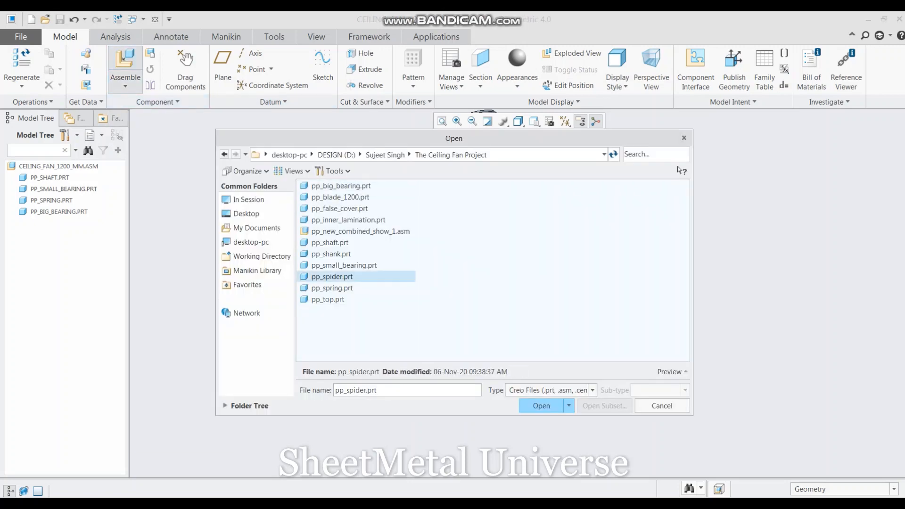
click(542, 406)
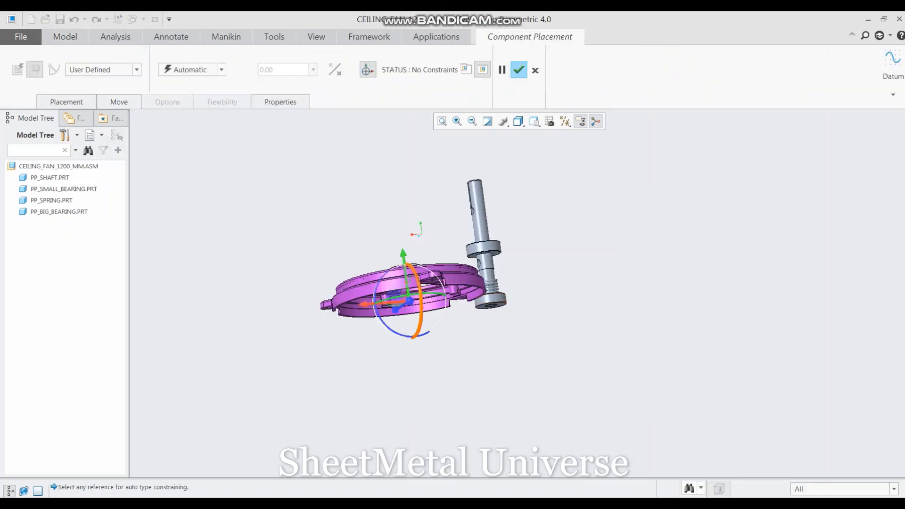
drag(410, 266, 413, 337)
Step: Constrain the spider's central hub bore to the small bearing's outer cylindrical surface with a Centered constraint
scroll(413, 325, down, 3)
middle_drag(413, 325, 406, 370)
scroll(429, 290, down, 4)
click(426, 320)
scroll(426, 324, up, 5)
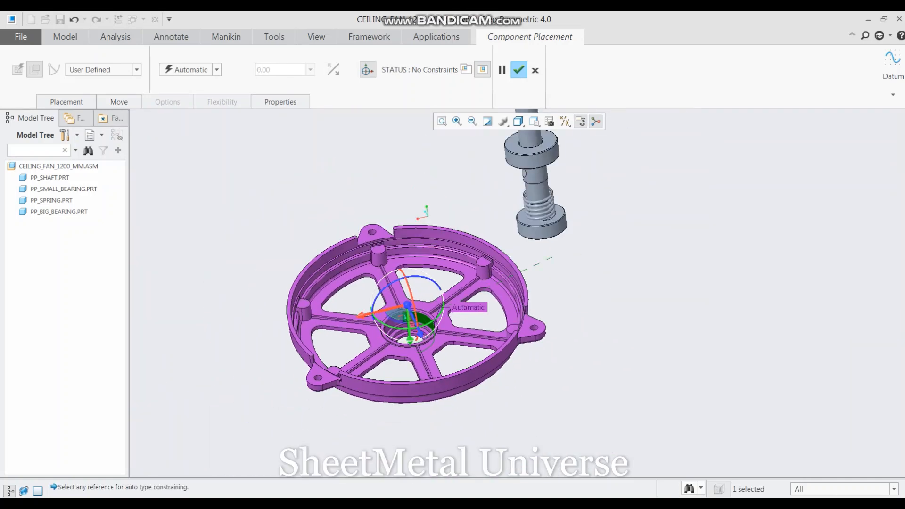
click(542, 229)
click(217, 69)
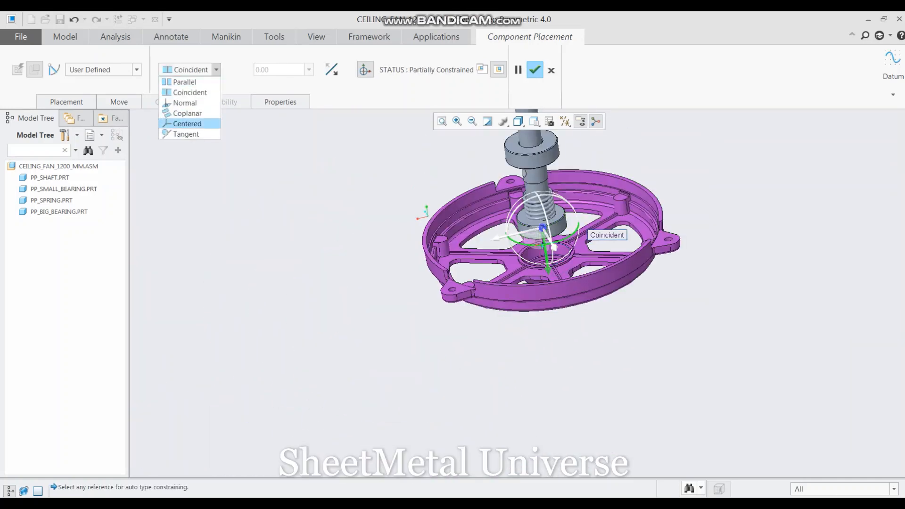
click(187, 124)
Step: Seat the ring-shaped face inside the spider's hub against the small bearing's flat underside with a Coincident constraint and accept the placement
scroll(453, 224, down, 5)
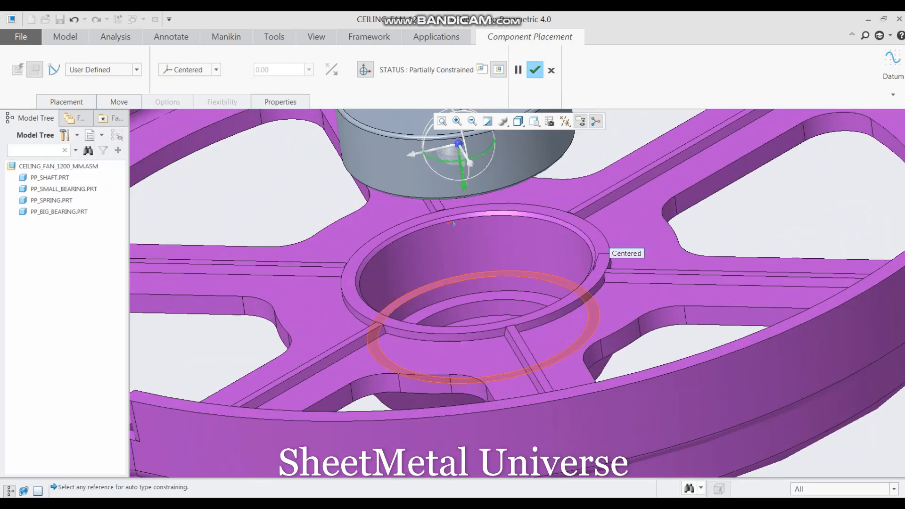
scroll(454, 223, up, 5)
scroll(427, 216, down, 5)
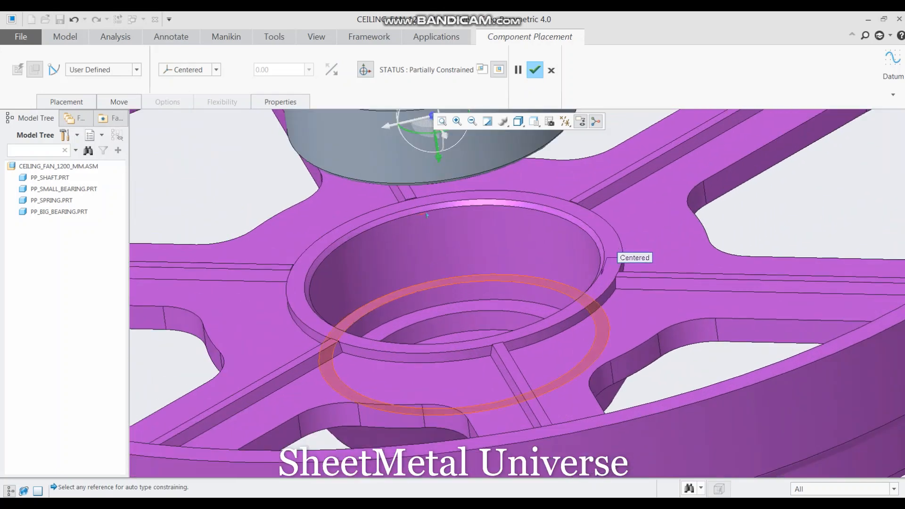
click(427, 215)
scroll(428, 216, up, 5)
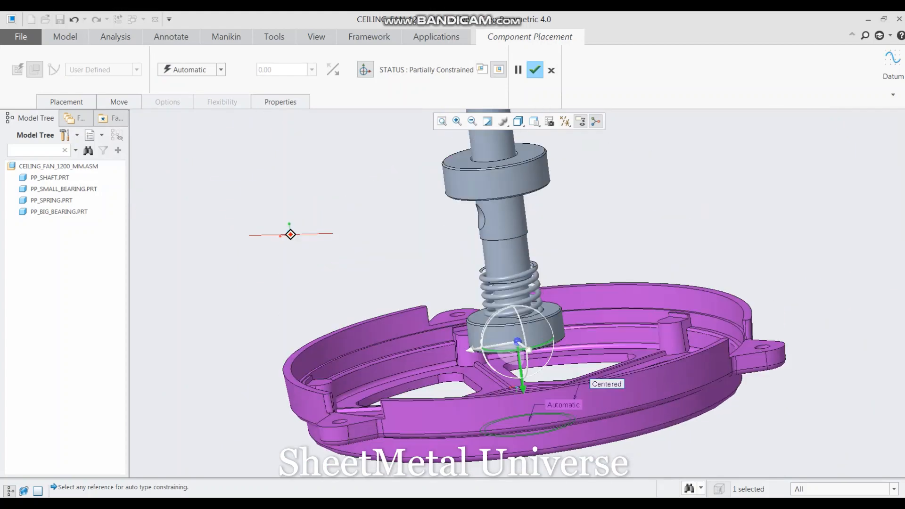
middle_drag(290, 235, 290, 193)
scroll(533, 356, up, 3)
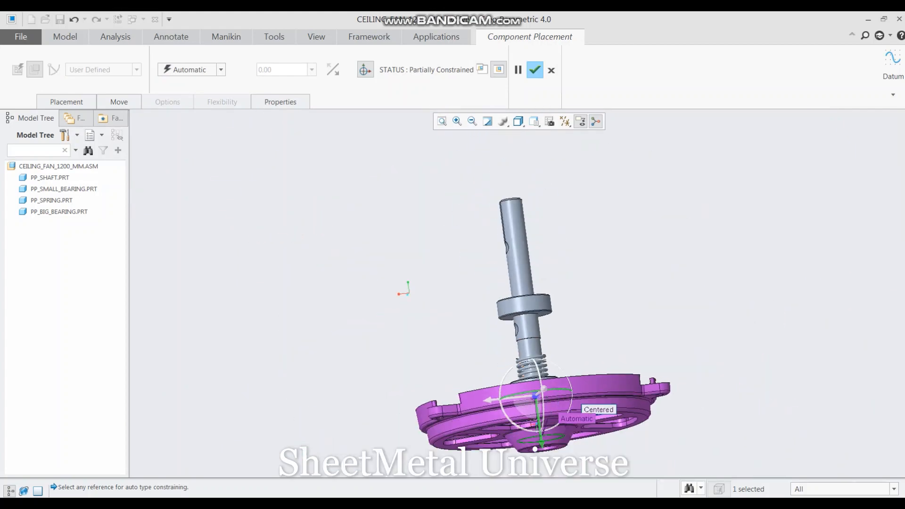
scroll(540, 405, down, 6)
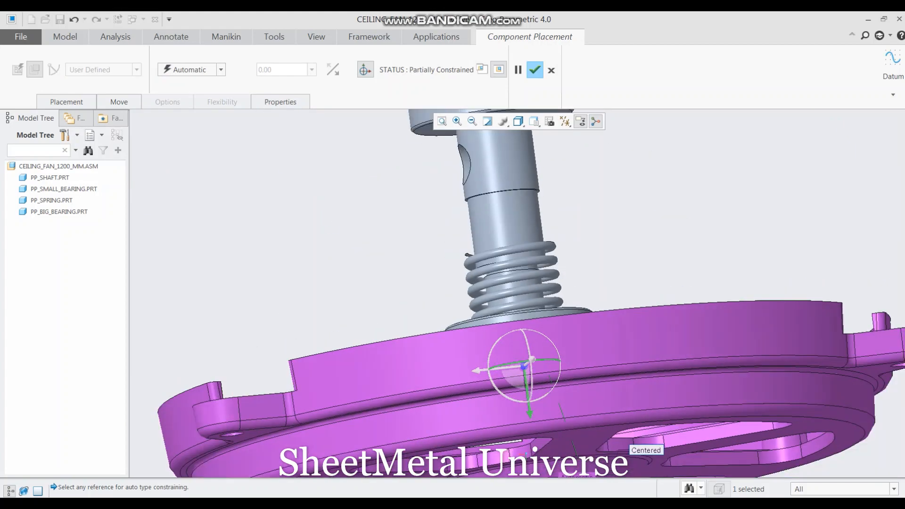
scroll(540, 405, up, 2)
middle_drag(540, 405, 537, 368)
scroll(538, 368, up, 4)
scroll(538, 358, down, 6)
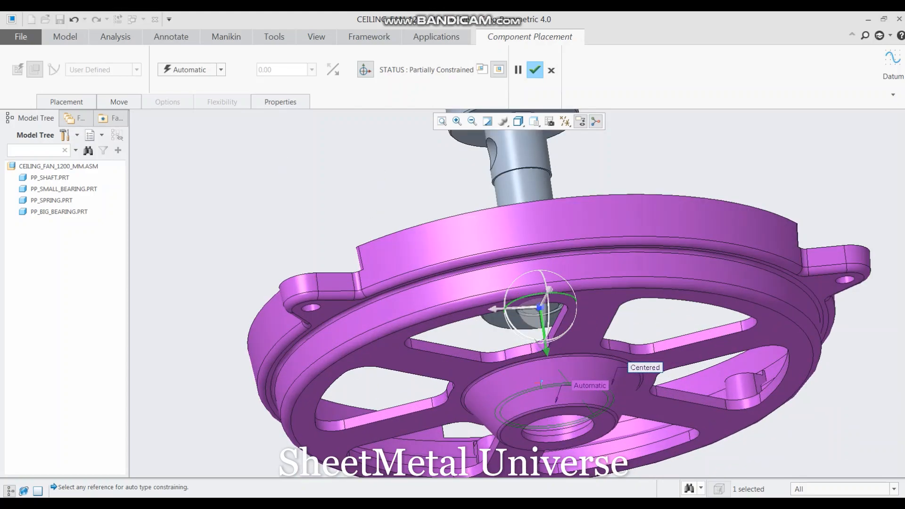
click(510, 322)
scroll(506, 404, up, 4)
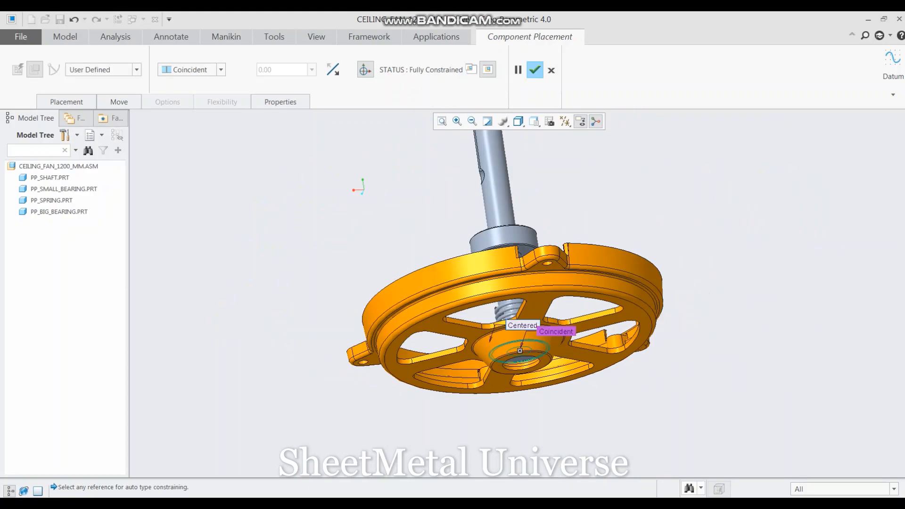
middle_click(505, 403)
Step: Bring pp_inner_lamination.prt into the assembly as a new component
middle_drag(512, 278, 511, 312)
scroll(512, 330, down, 6)
scroll(512, 311, up, 2)
scroll(460, 297, up, 4)
middle_drag(487, 239, 457, 247)
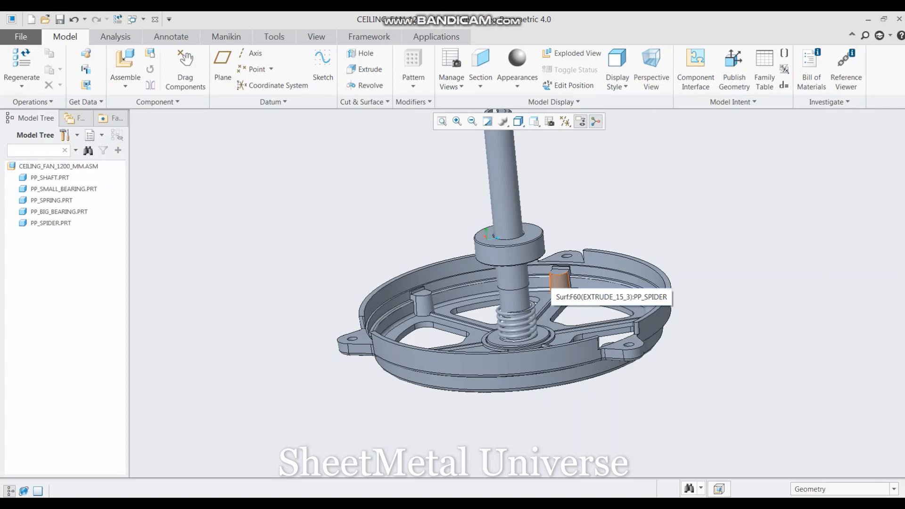
scroll(507, 302, up, 2)
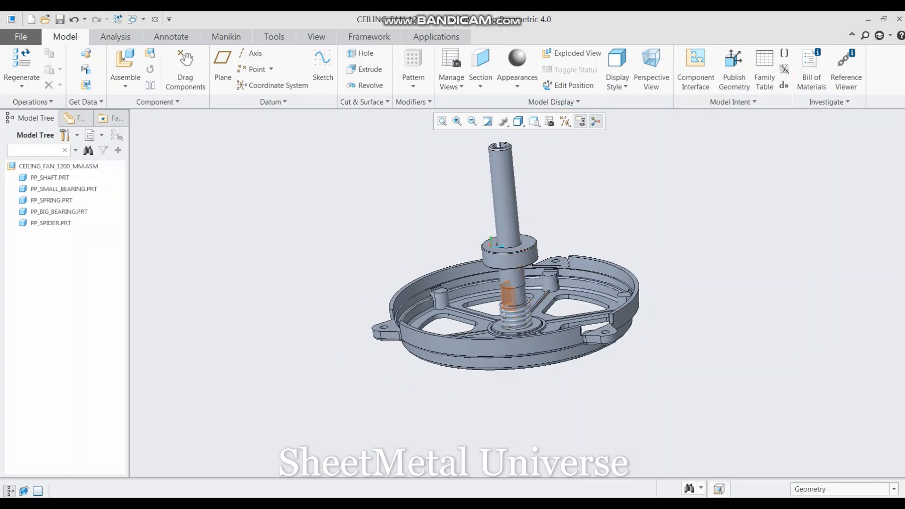
middle_drag(511, 302, 518, 323)
click(125, 60)
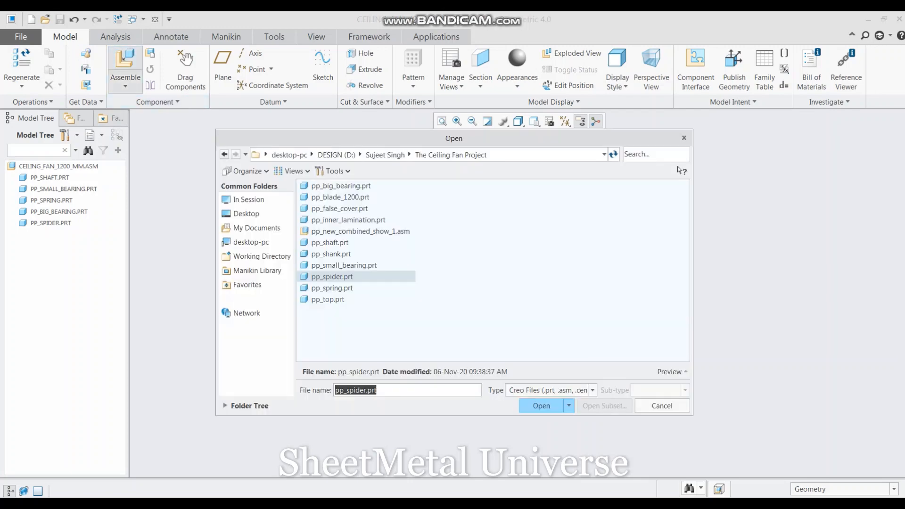
click(348, 220)
click(541, 406)
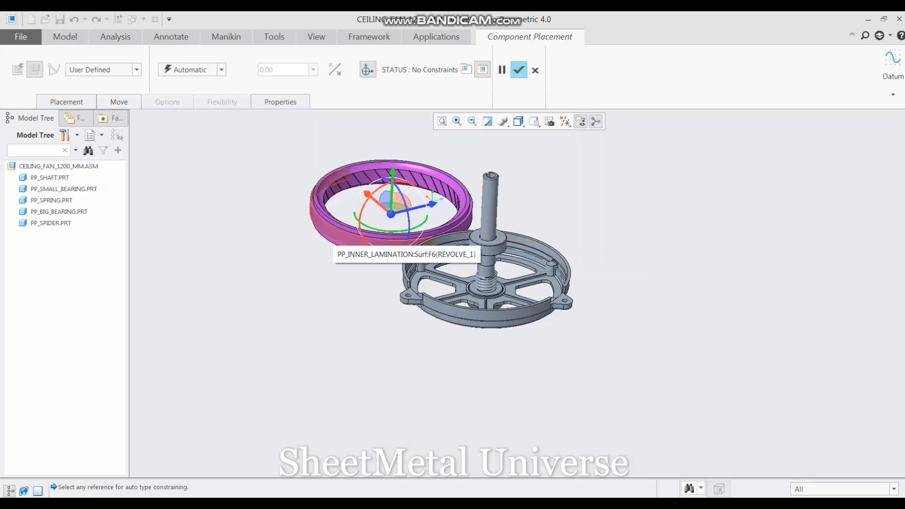
Step: Constrain the ring's outer cylindrical surface to the spider's inner rim wall with a Centered constraint and raise the ring above the spider
click(325, 228)
scroll(475, 277, down, 3)
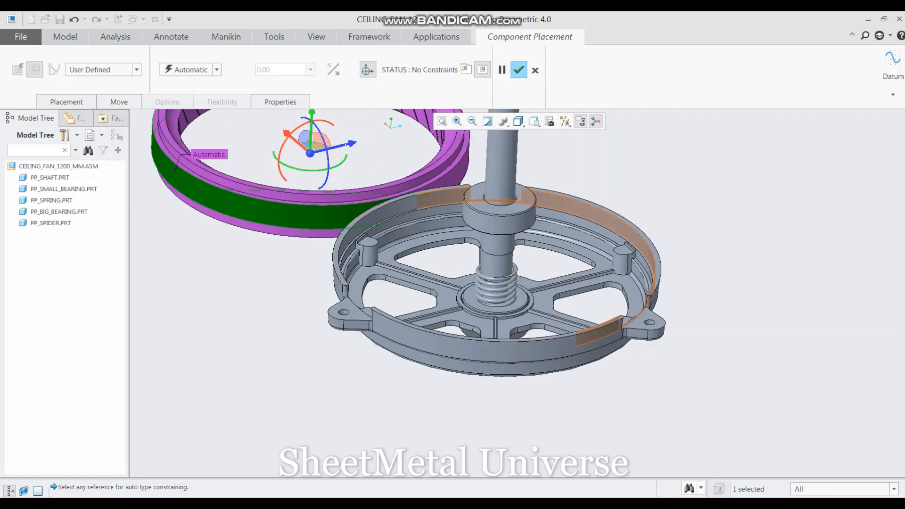
click(596, 214)
click(216, 70)
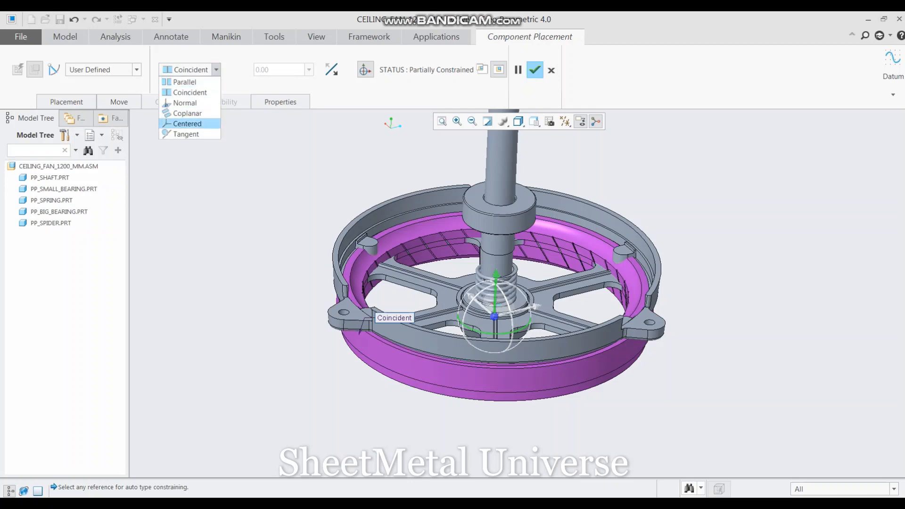
click(189, 129)
drag(496, 278, 502, 146)
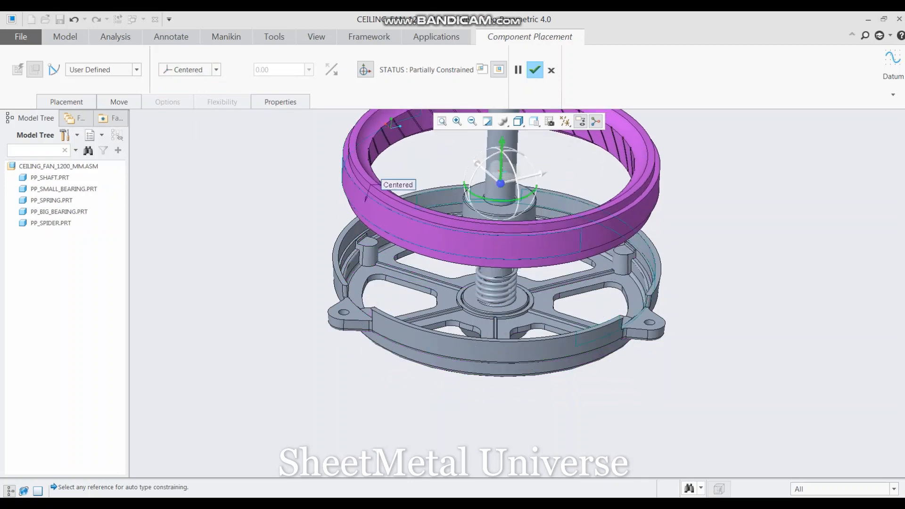
Step: Seat the ring's flat lower face on the spider's rim with a Coincident constraint and accept the placement
middle_drag(457, 363, 452, 280)
scroll(452, 280, up, 2)
scroll(400, 142, down, 3)
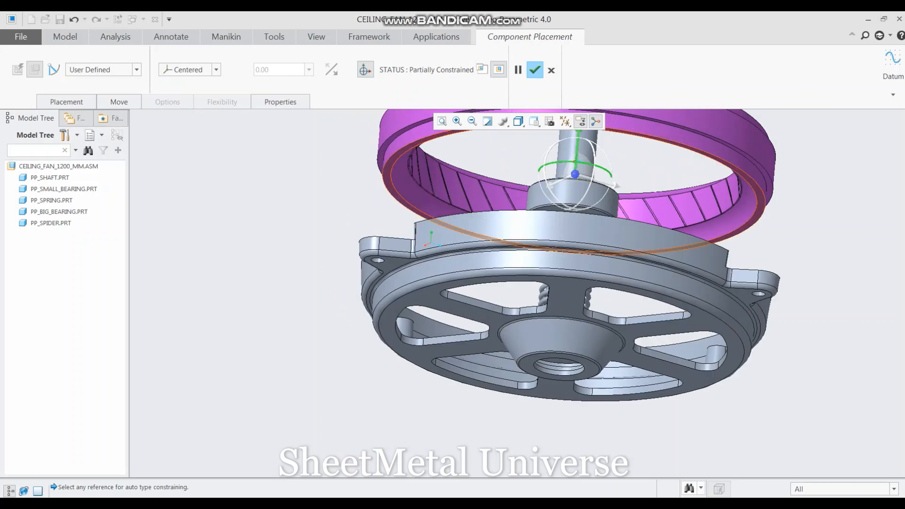
click(388, 183)
scroll(383, 184, up, 1)
middle_drag(383, 185, 384, 243)
click(417, 419)
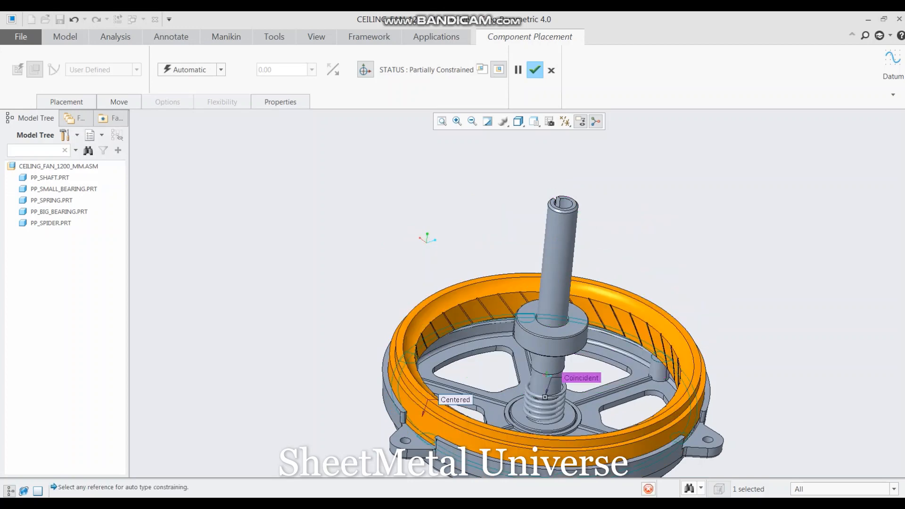
middle_click(495, 283)
Step: Bring the coil-wound pp_inner_lamination.prt into the assembly alongside the spider and inner ring
scroll(495, 283, up, 2)
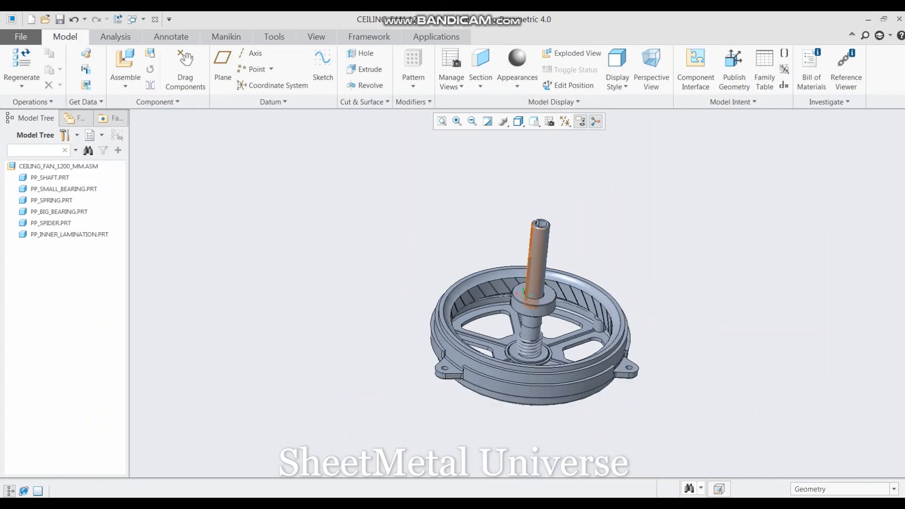
middle_drag(495, 283, 495, 330)
scroll(495, 283, down, 2)
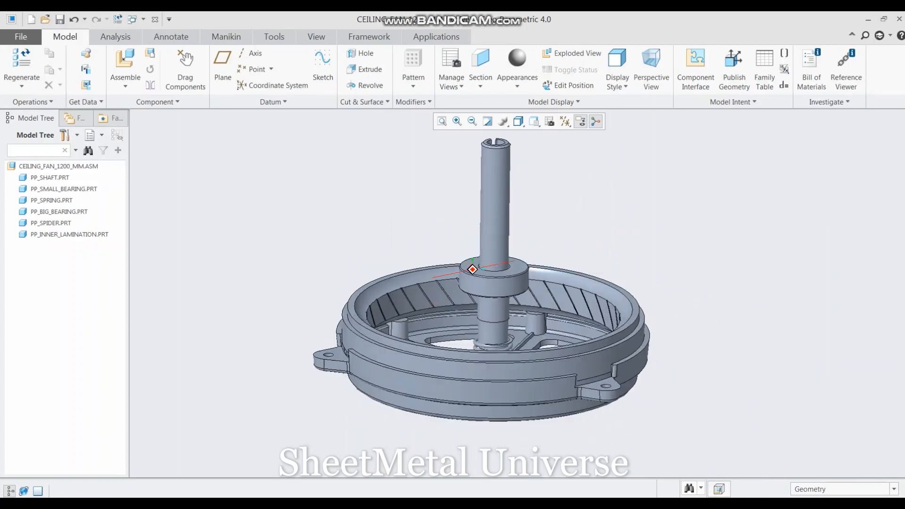
middle_drag(496, 283, 495, 302)
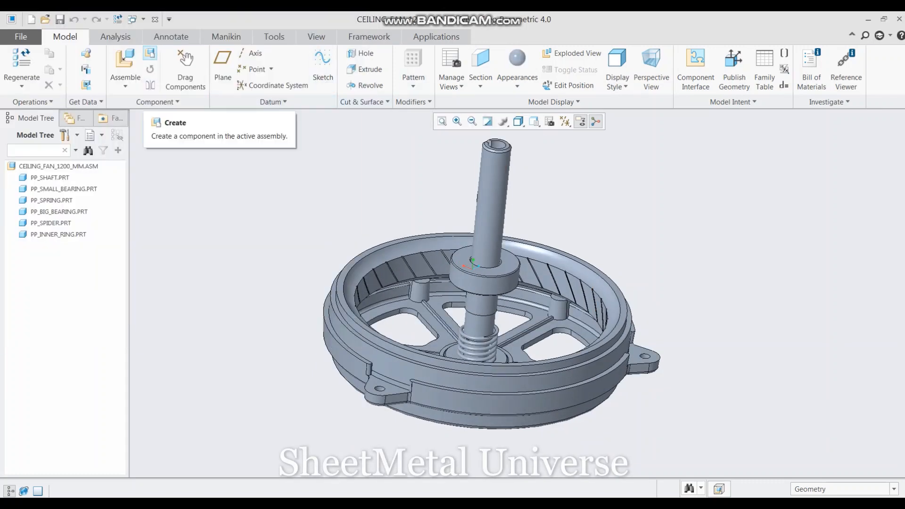
click(125, 59)
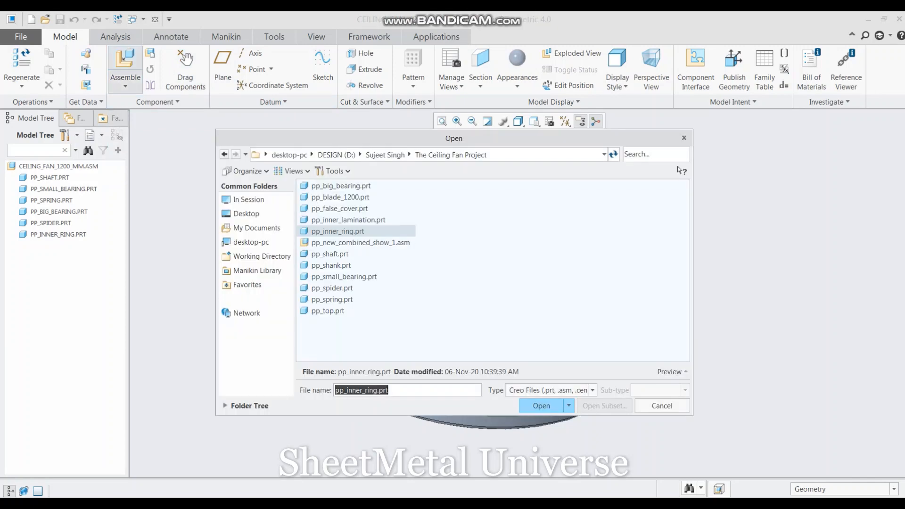
click(349, 220)
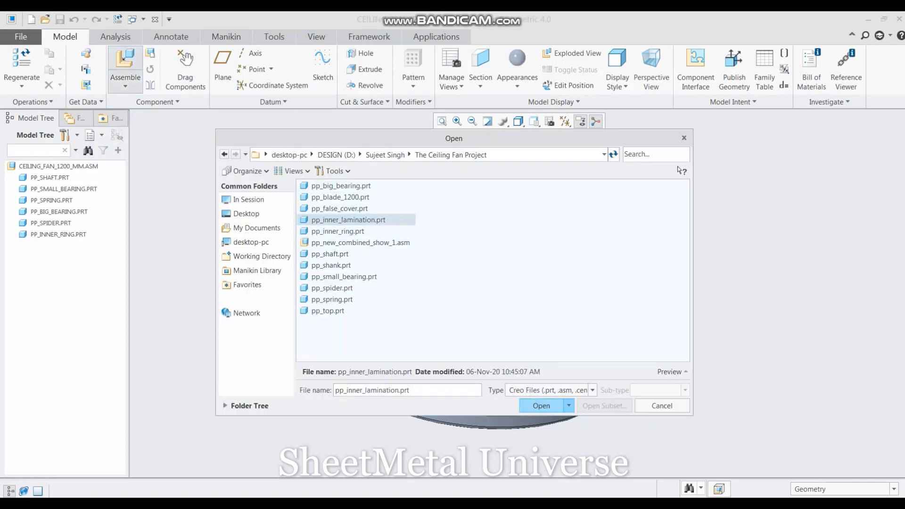
key(Return)
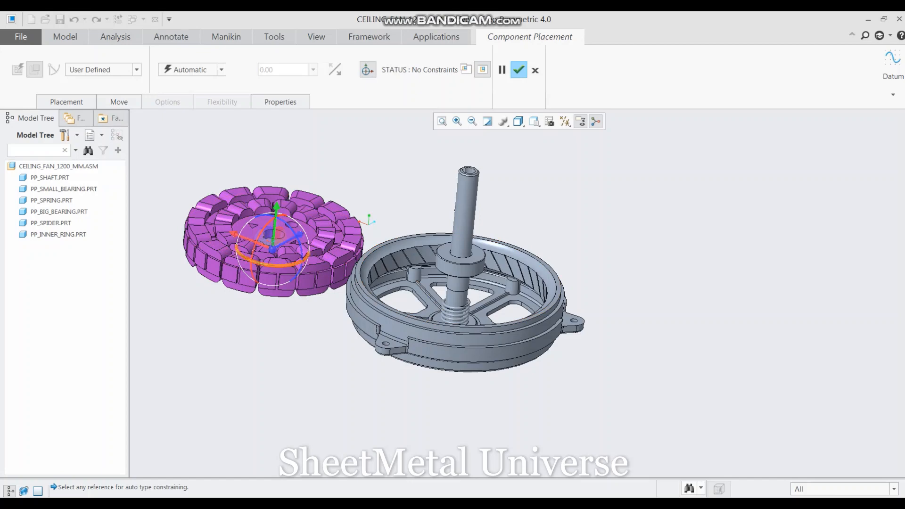
Step: Constrain the wound lamination's outer surface to the ring's slotted inner wall with a Centered constraint and raise the lamination above the big bearing
scroll(256, 266, down, 3)
click(254, 289)
click(538, 252)
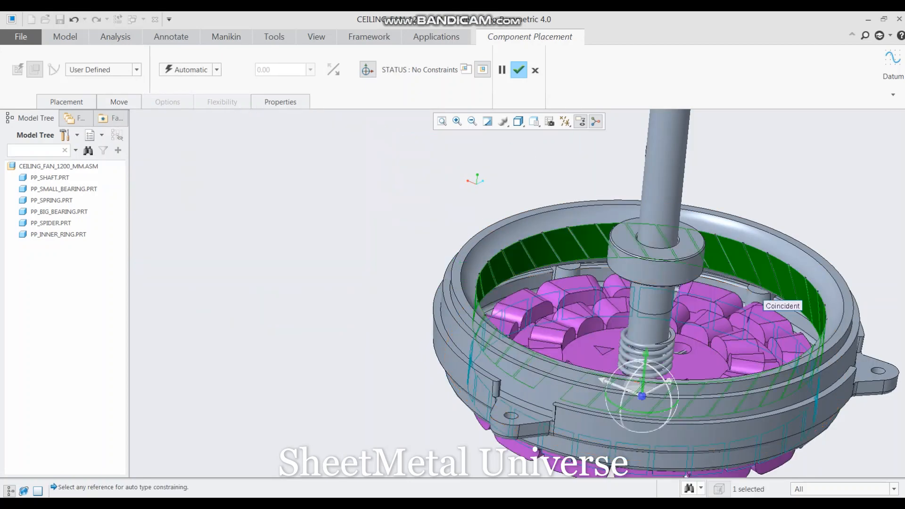
click(217, 69)
click(186, 123)
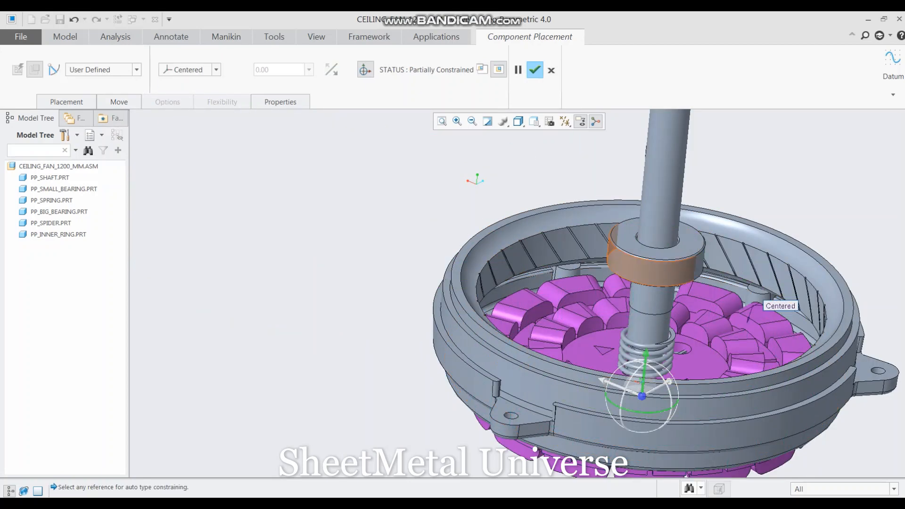
drag(645, 368, 670, 114)
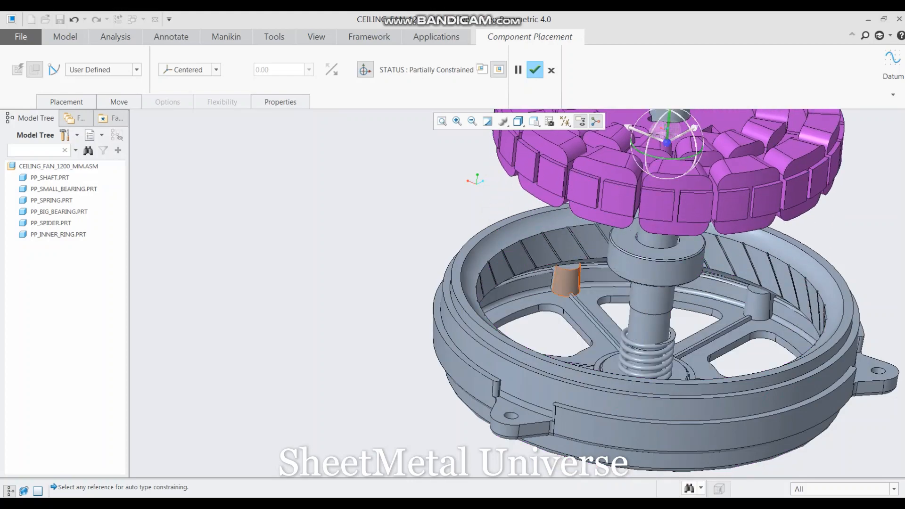
Step: Seat the lamination core's flat underside down inside the ring and spider with a Coincident constraint and accept the placement
scroll(565, 275, up, 2)
middle_drag(565, 274, 592, 155)
middle_drag(646, 116, 661, 160)
scroll(660, 158, down, 3)
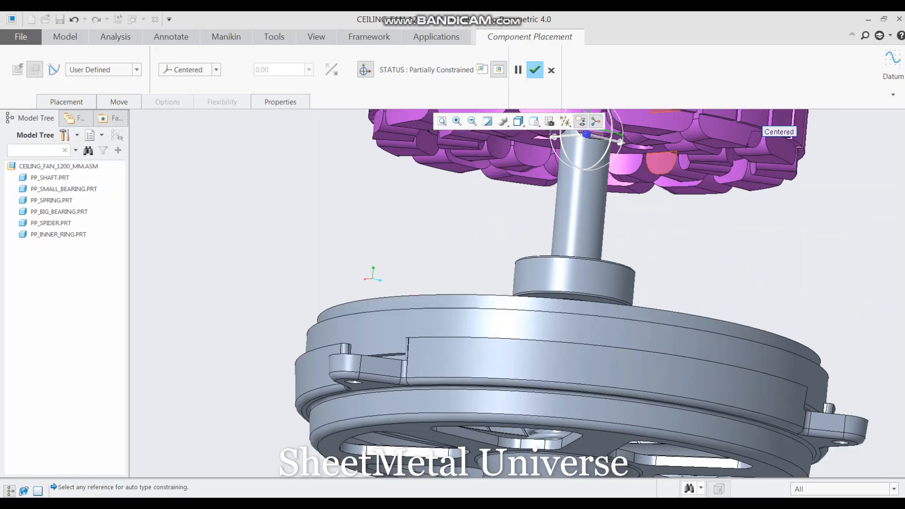
middle_drag(627, 226, 617, 144)
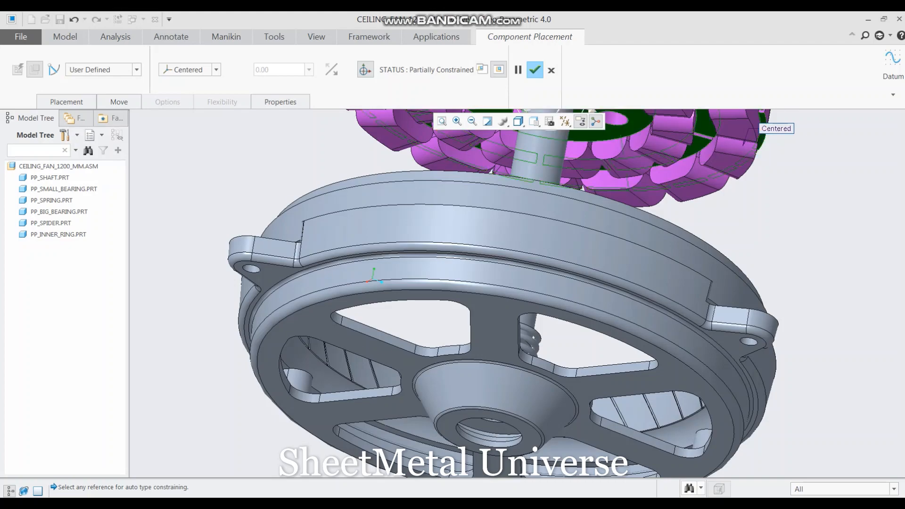
click(616, 146)
middle_drag(616, 146, 613, 424)
click(542, 420)
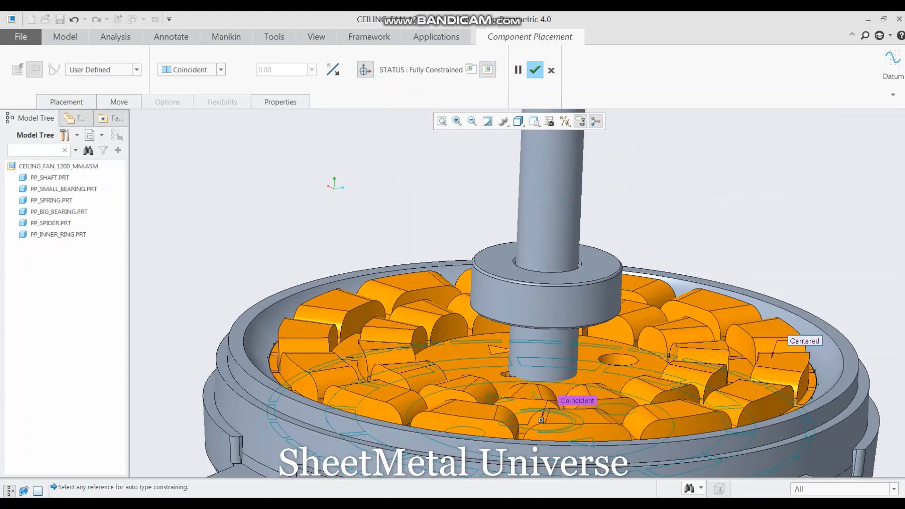
scroll(541, 420, down, 3)
middle_click(542, 421)
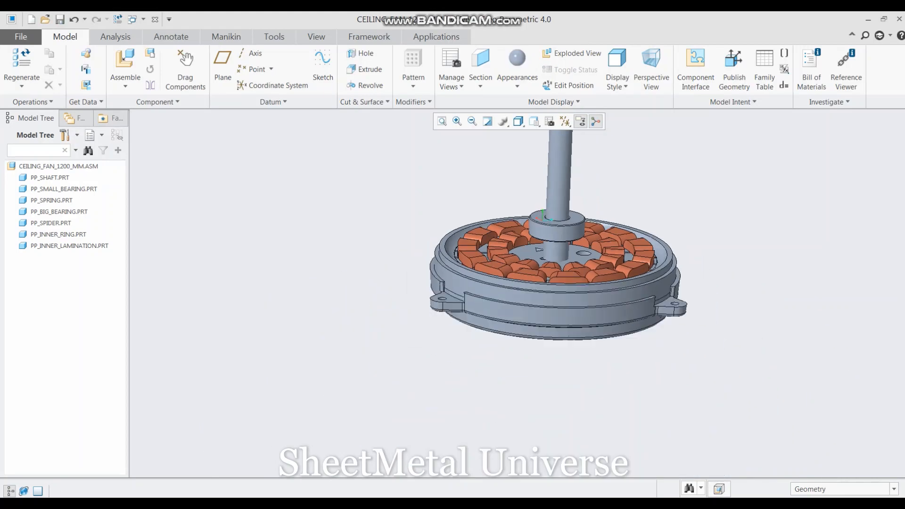
Step: Bring pp_top.prt into the assembly and rotate it so its domed outer side faces up
middle_drag(665, 127, 660, 158)
scroll(660, 158, up, 3)
scroll(660, 158, down, 1)
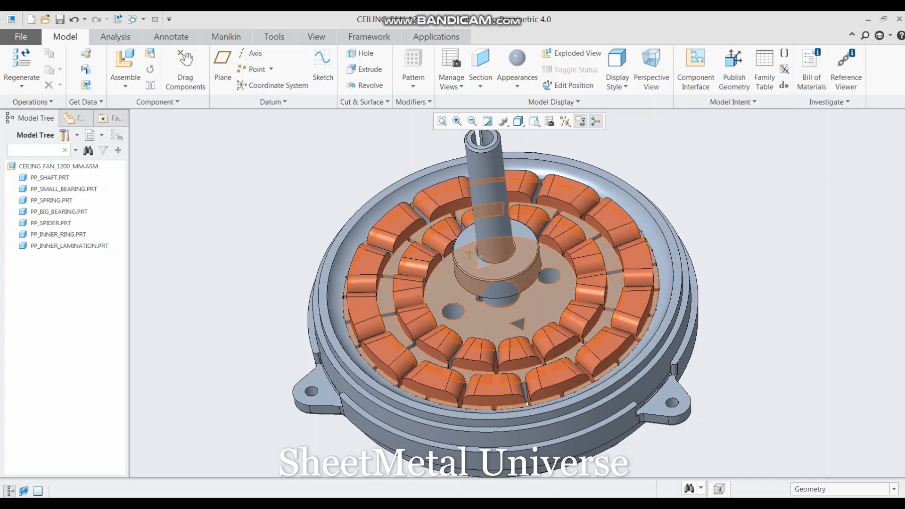
middle_drag(542, 301, 559, 304)
click(126, 59)
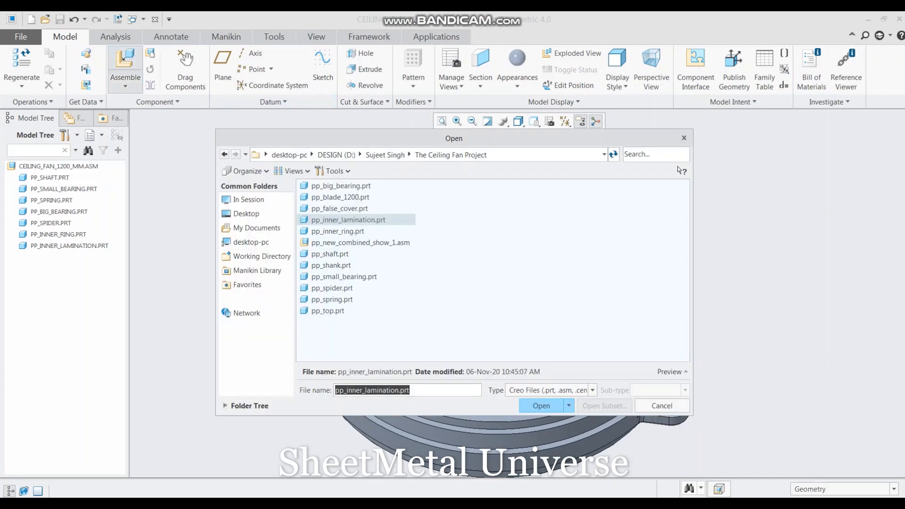
click(329, 312)
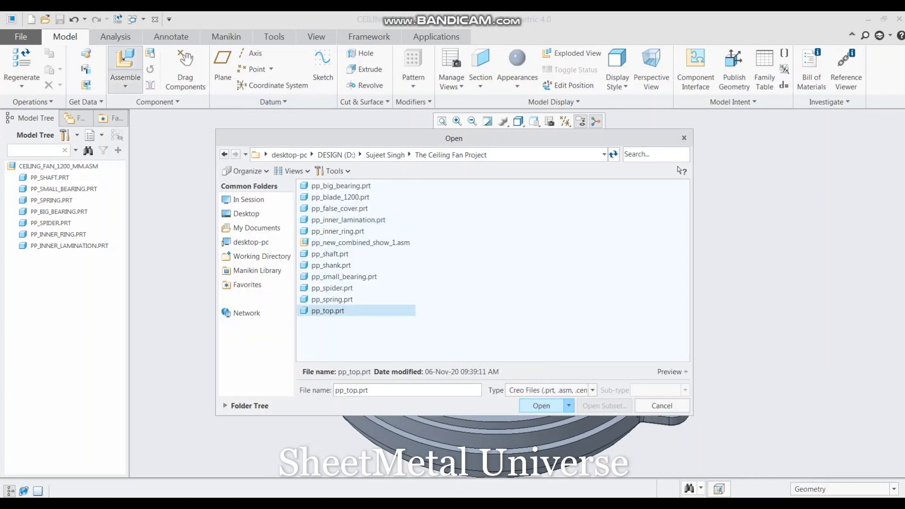
double_click(328, 311)
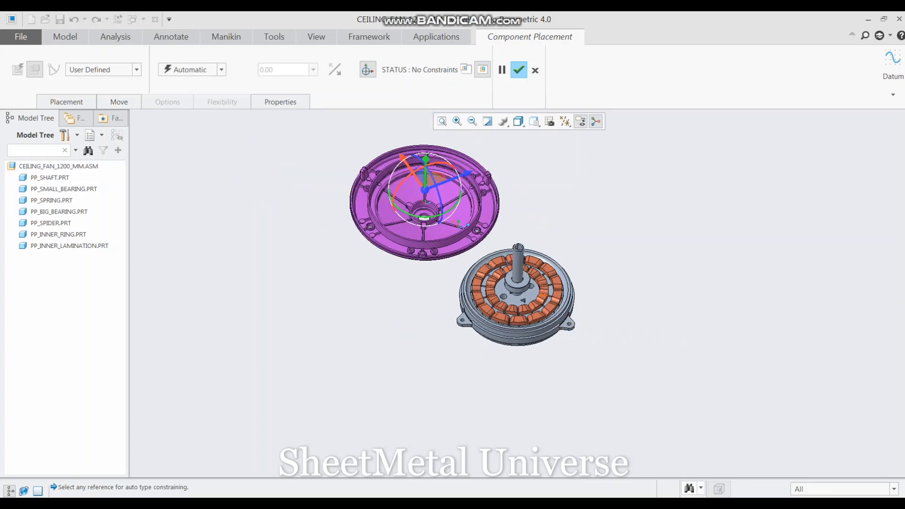
scroll(518, 231, up, 2)
drag(411, 170, 397, 202)
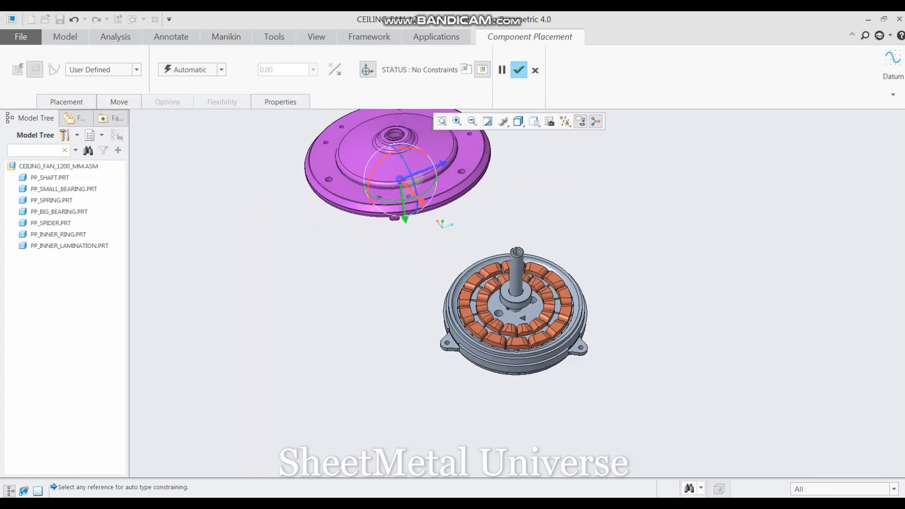
Step: Constrain the top cover's central bore to the shaft with a Centered constraint and raise the cover clear above the motor
scroll(415, 144, up, 3)
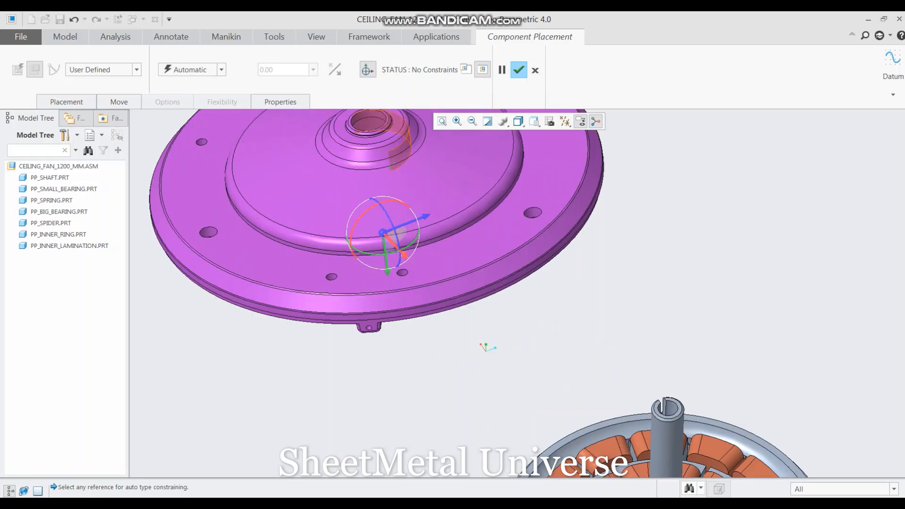
click(375, 124)
click(666, 434)
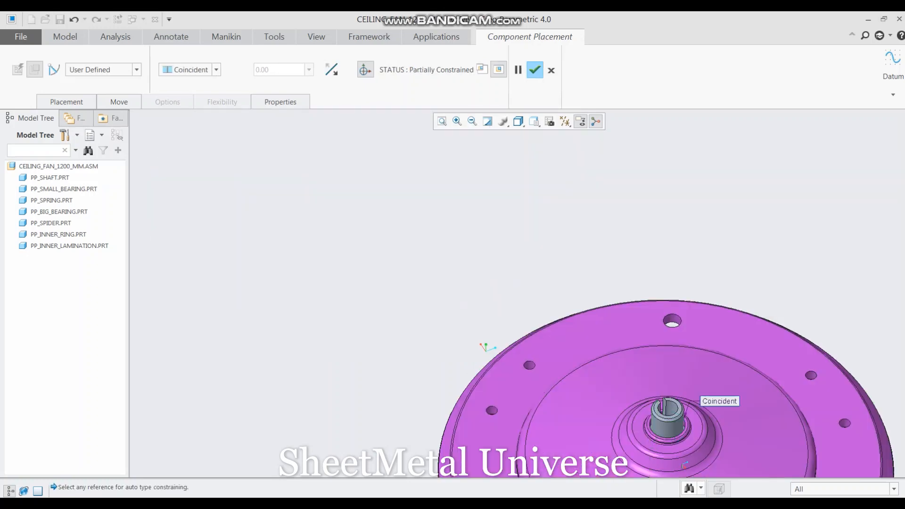
click(217, 70)
click(187, 123)
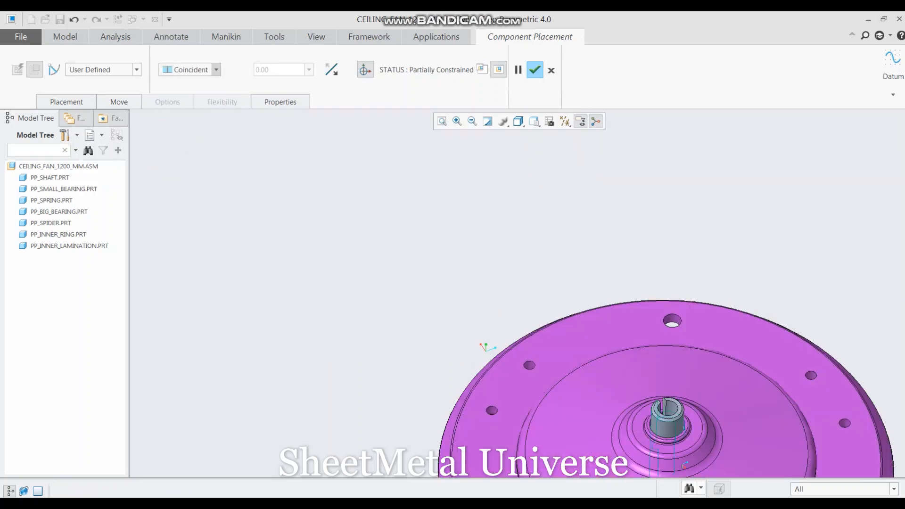
scroll(475, 218, down, 2)
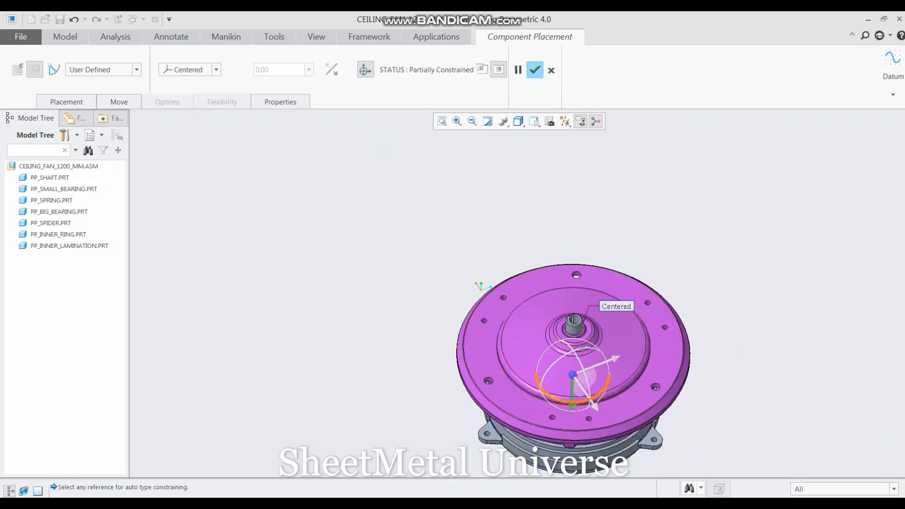
drag(572, 405, 579, 141)
Step: Seat the bearing pocket face inside the top cover on the bearing's flat upper face and accept the placement
scroll(563, 295, up, 3)
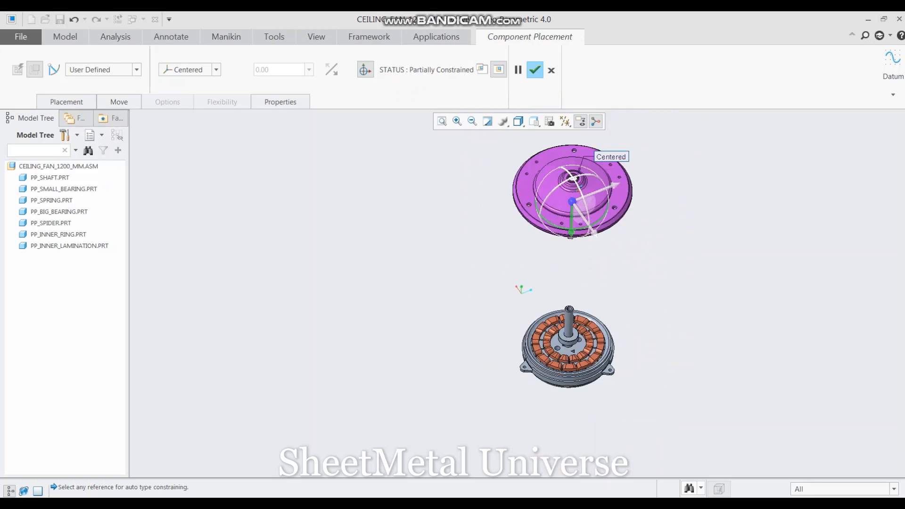
middle_drag(566, 293, 576, 150)
scroll(577, 149, down, 3)
scroll(599, 158, down, 2)
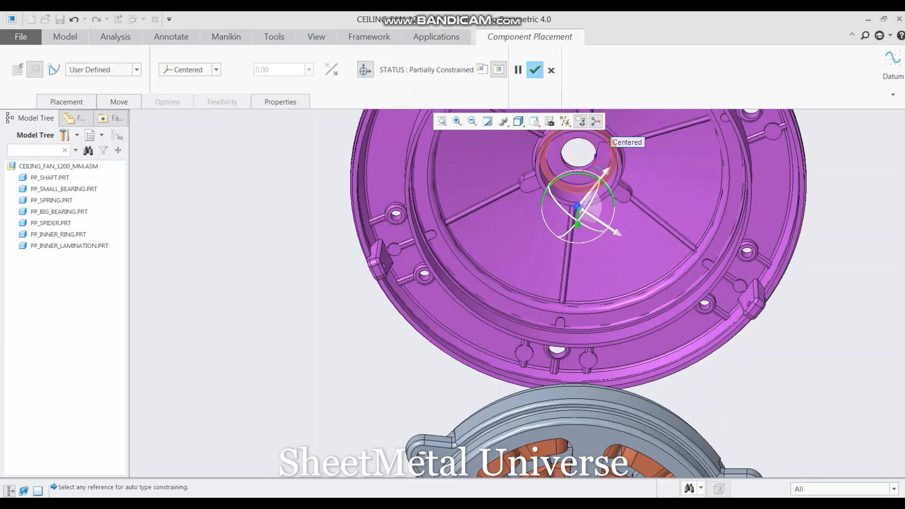
click(561, 186)
scroll(569, 225, up, 3)
middle_drag(569, 225, 569, 344)
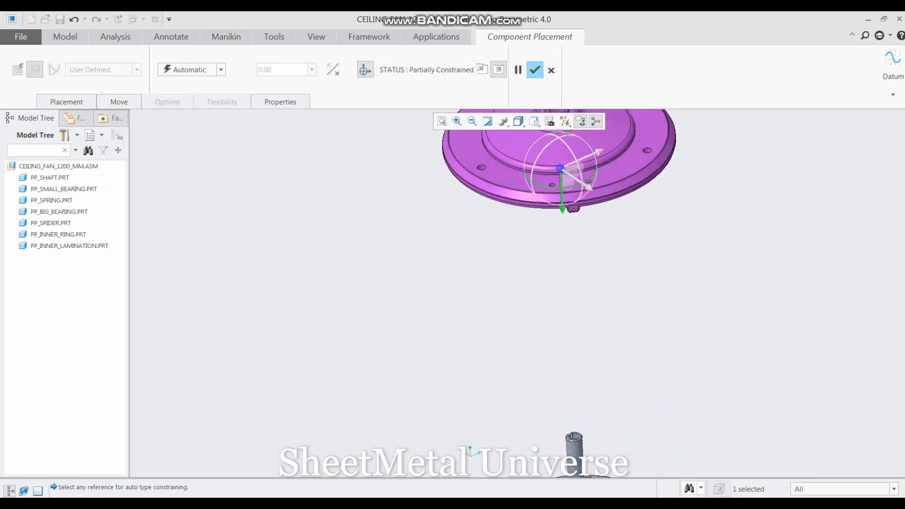
scroll(589, 342, up, 3)
scroll(578, 400, down, 8)
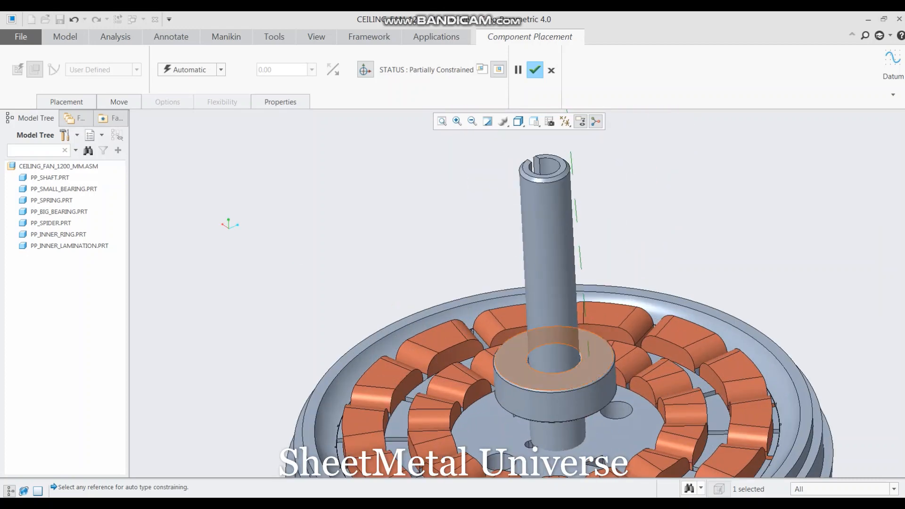
click(584, 375)
scroll(512, 260, up, 5)
middle_click(496, 288)
scroll(482, 316, down, 2)
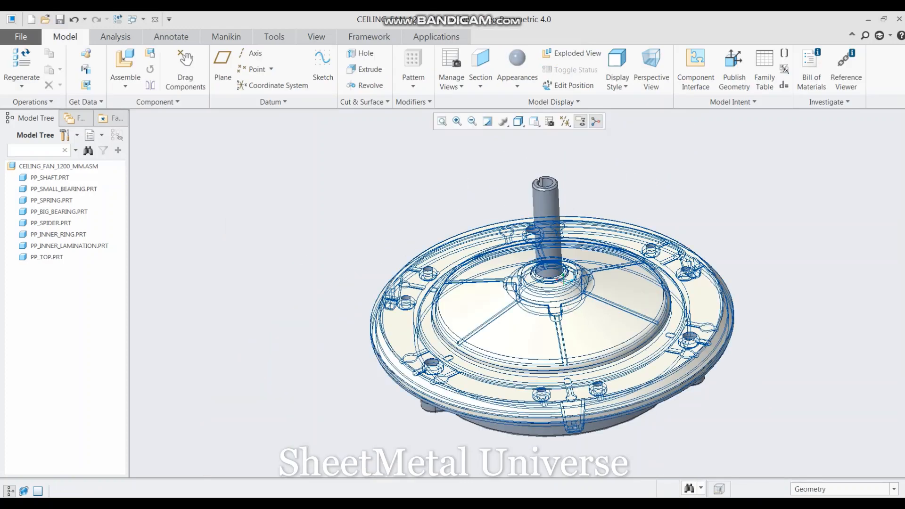
Step: Examine the underside of the motor with the top cover fitted around the ring and windings
scroll(515, 170, up, 3)
middle_drag(533, 302, 552, 177)
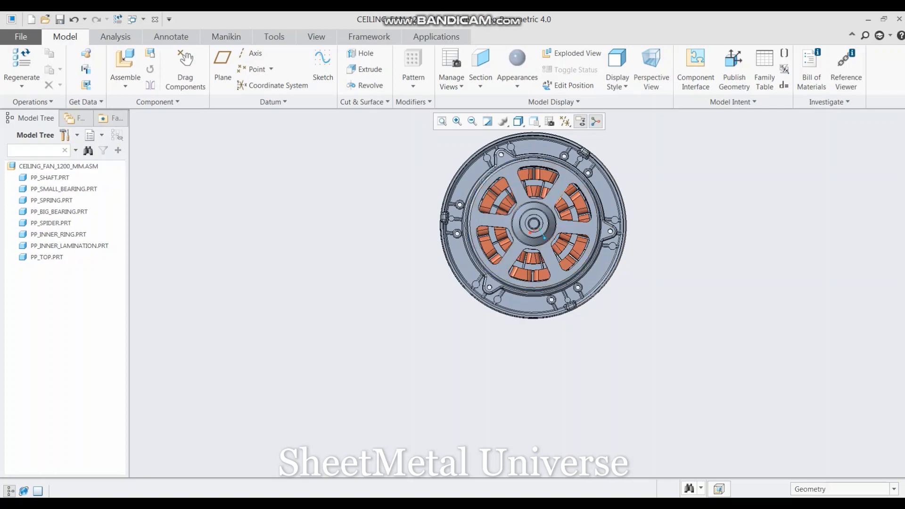
scroll(561, 196, down, 1)
scroll(495, 259, down, 2)
scroll(495, 268, up, 3)
scroll(554, 188, down, 2)
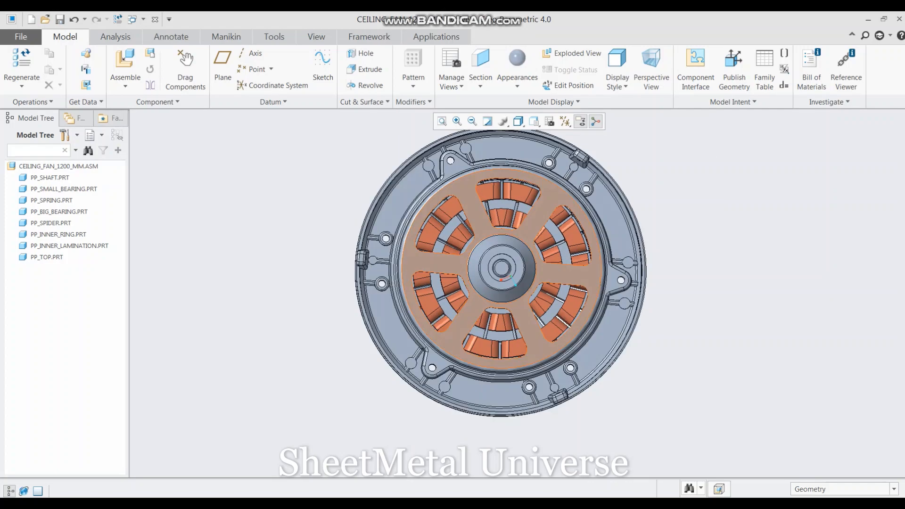
middle_drag(553, 188, 549, 334)
Step: Bring pp_false_cover.prt into the assembly beside the motor
key(ctrl+o)
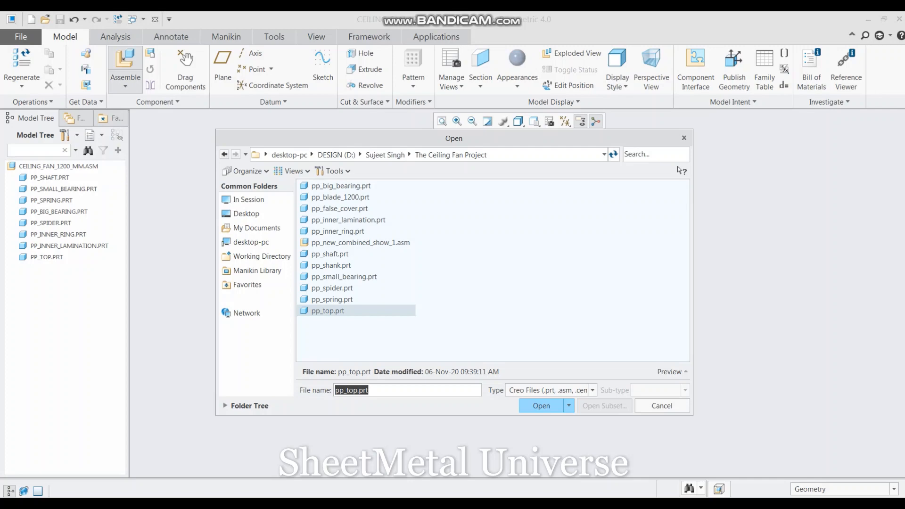
click(339, 208)
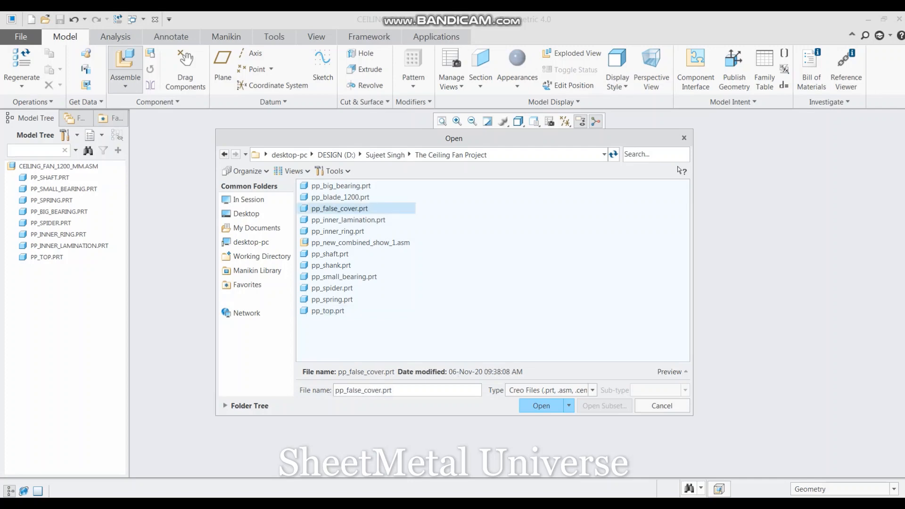
key(Return)
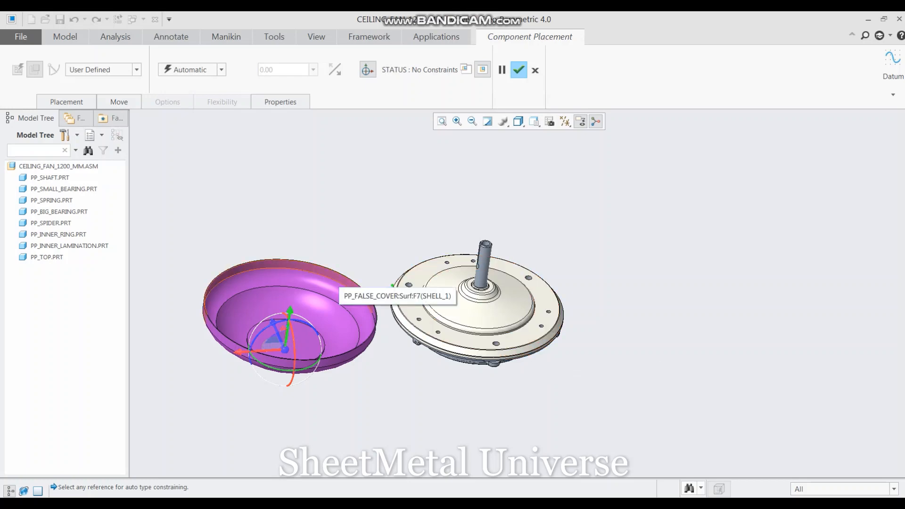
Step: Constrain the false cover's rim wall to the top cover's side tab face with a Centered constraint and lower the cover below the motor
click(331, 277)
scroll(432, 360, down, 5)
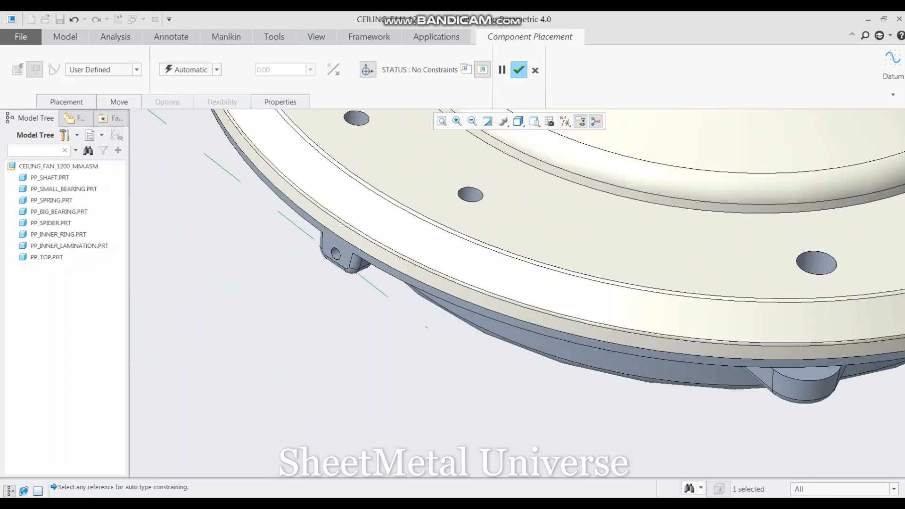
click(347, 251)
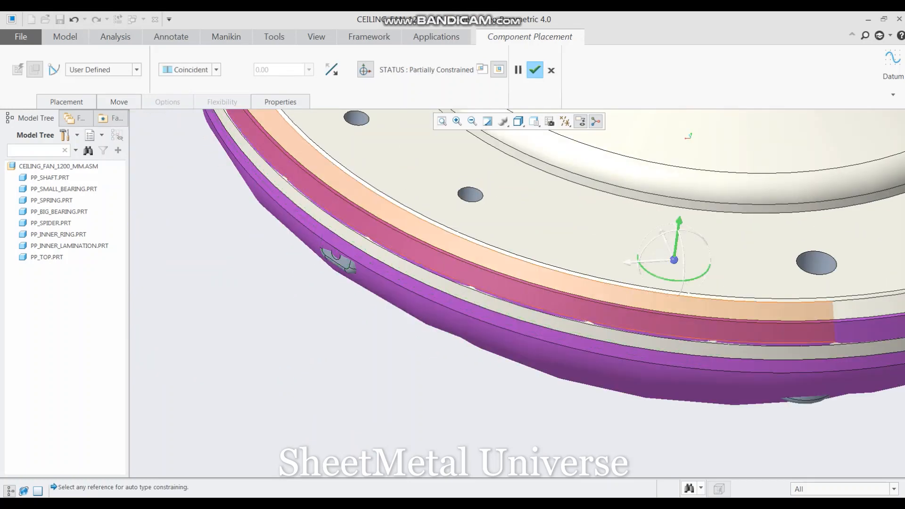
click(216, 70)
click(188, 123)
scroll(443, 263, up, 5)
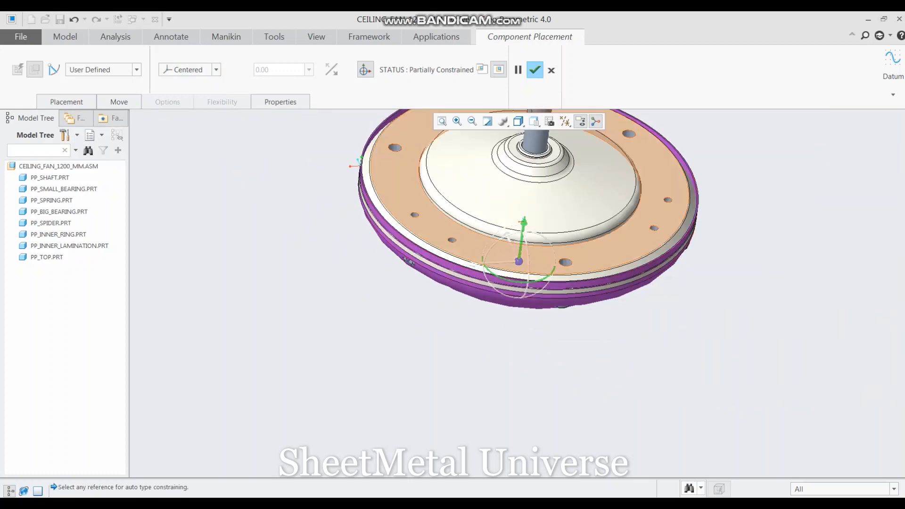
drag(523, 224, 511, 320)
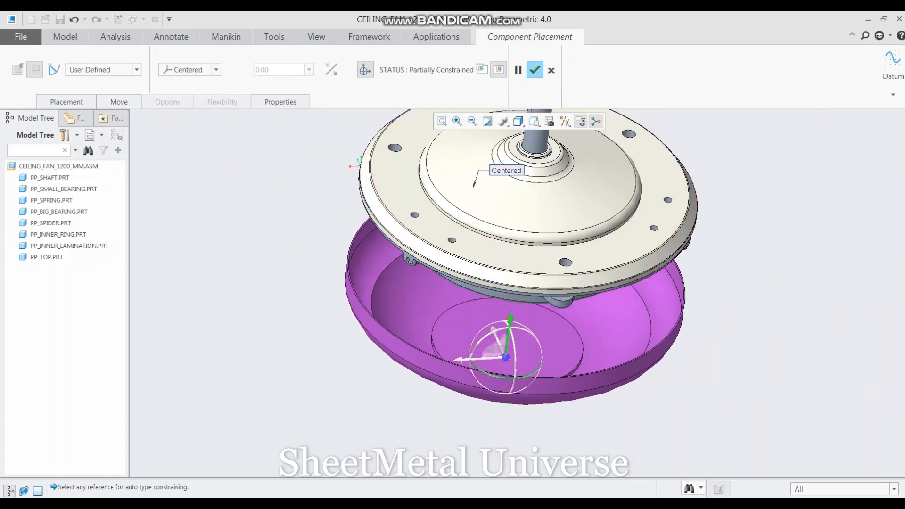
Step: Seat the false cover's flat rim edge against the underside of the top cover's rim with a Coincident constraint and accept the placement
mouse_move(514, 326)
middle_down()
mouse_move(474, 317)
mouse_move(512, 301)
mouse_move(509, 328)
middle_up()
scroll(712, 264, down, 5)
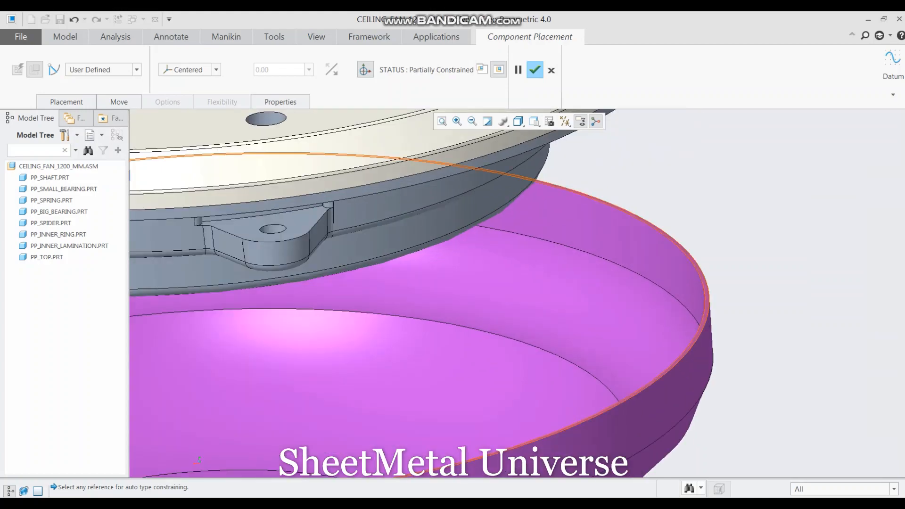
click(703, 282)
scroll(643, 314, up, 3)
middle_drag(644, 314, 630, 254)
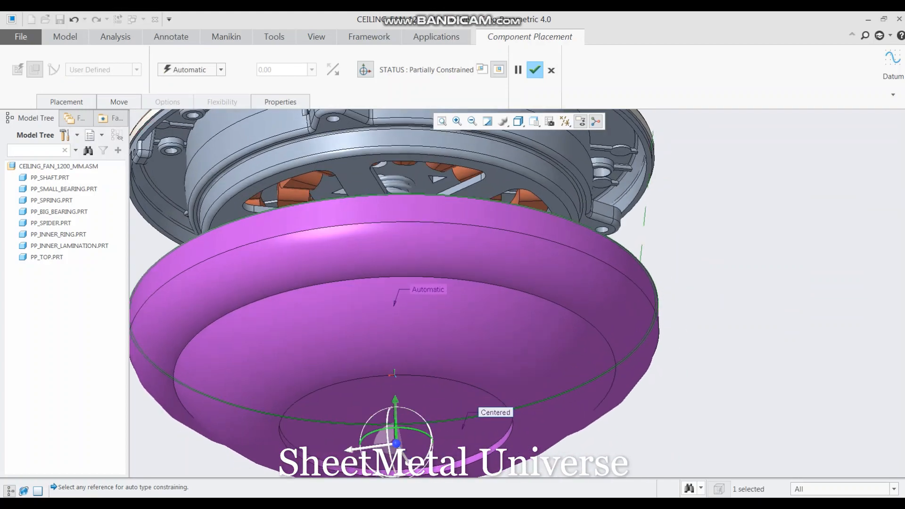
scroll(643, 130, down, 2)
scroll(655, 301, up, 4)
scroll(596, 200, down, 9)
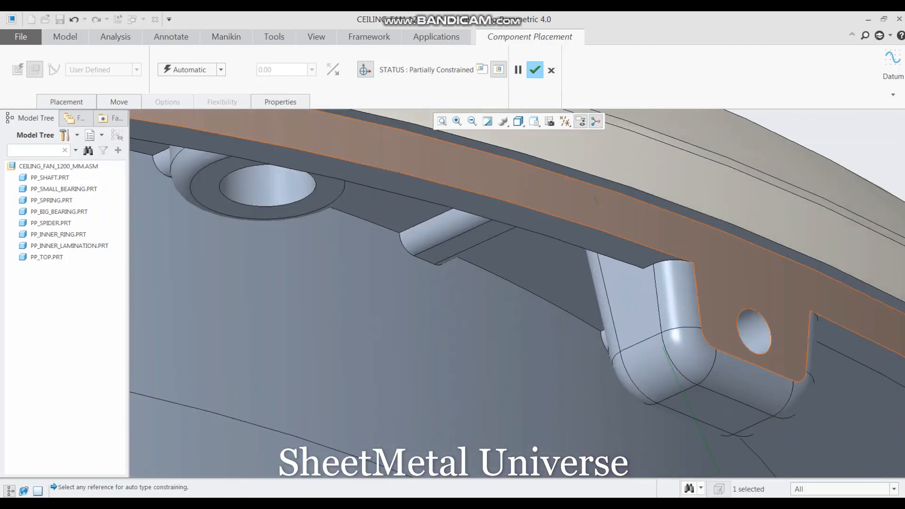
click(598, 183)
scroll(590, 183, up, 4)
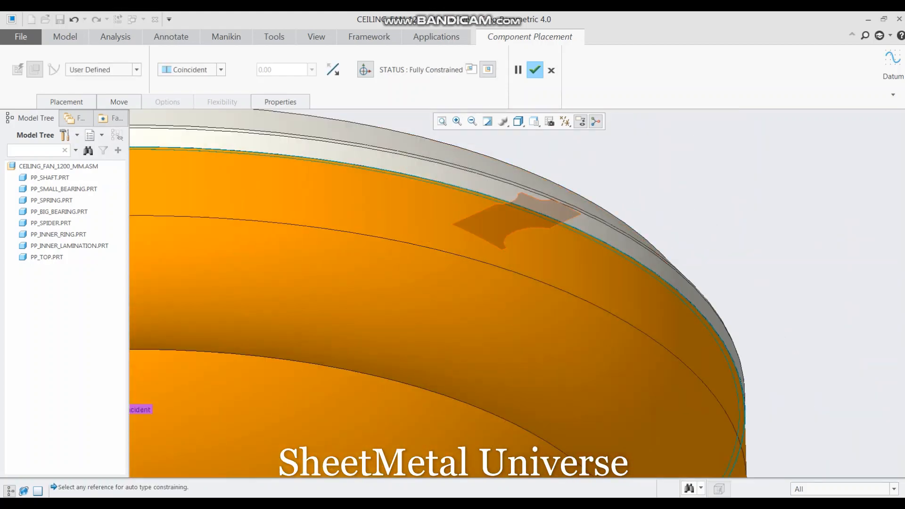
scroll(500, 236, up, 2)
middle_click(444, 255)
scroll(384, 274, down, 2)
scroll(384, 274, up, 4)
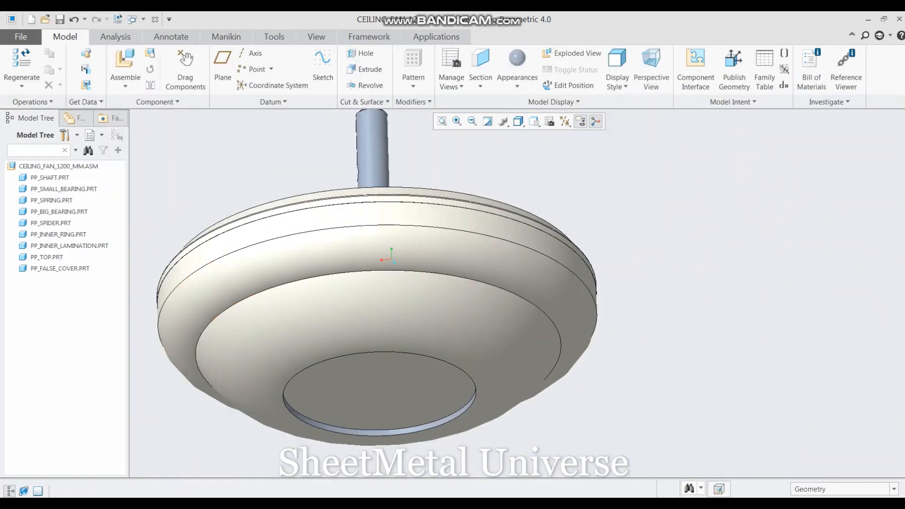
Step: Bring pp_new_combined_show_1.asm into the assembly beside the covered motor
middle_drag(391, 264, 401, 354)
click(534, 122)
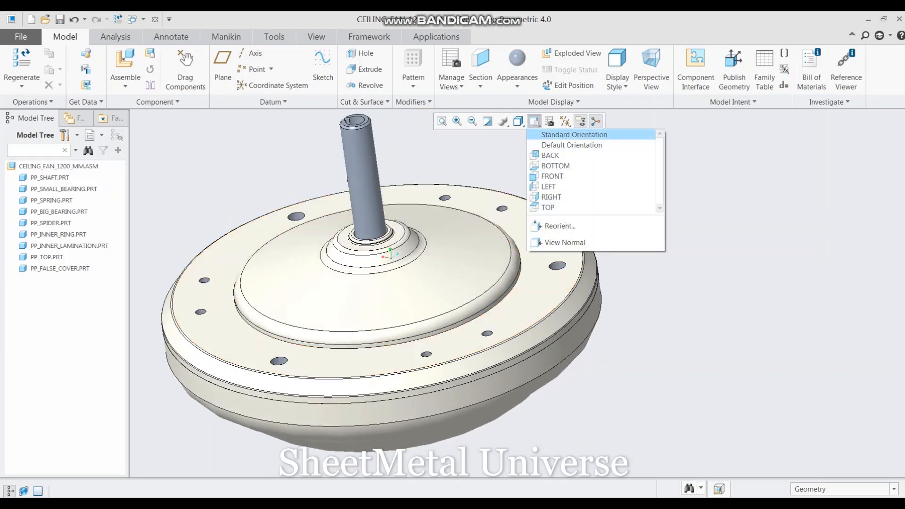
click(569, 134)
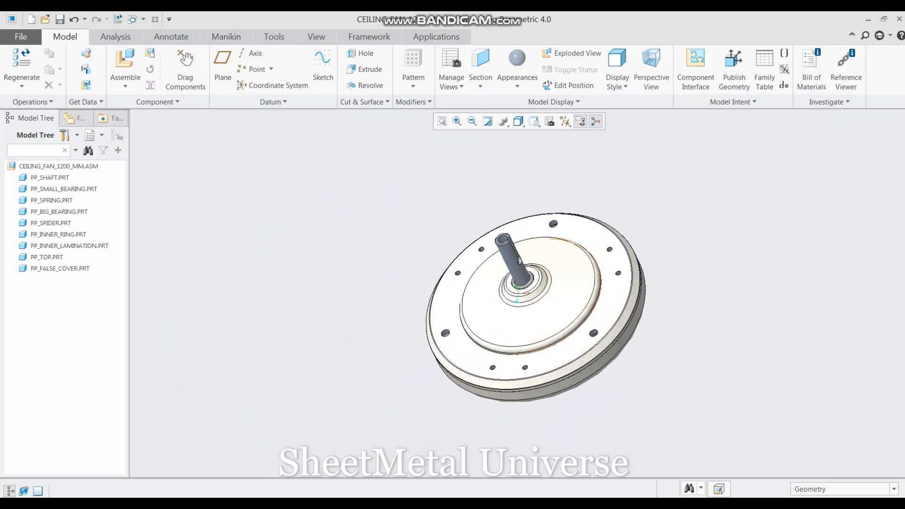
middle_drag(424, 349, 407, 304)
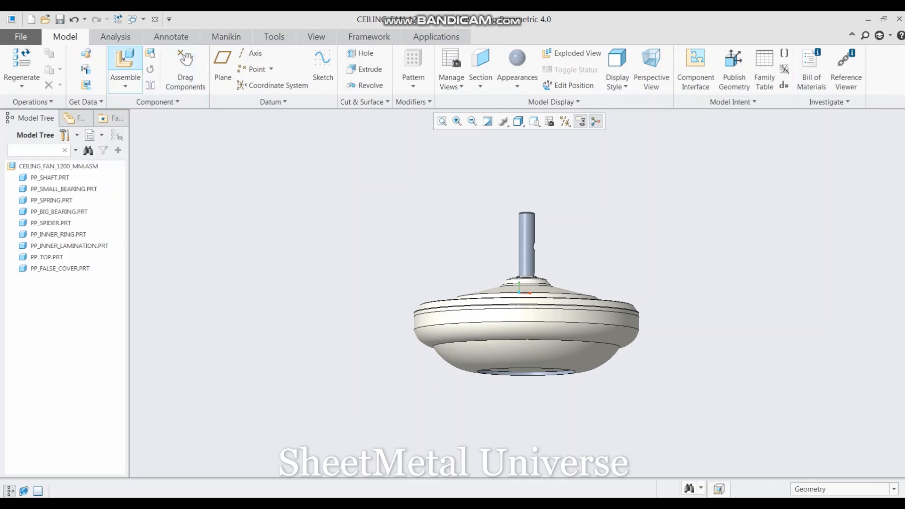
click(125, 59)
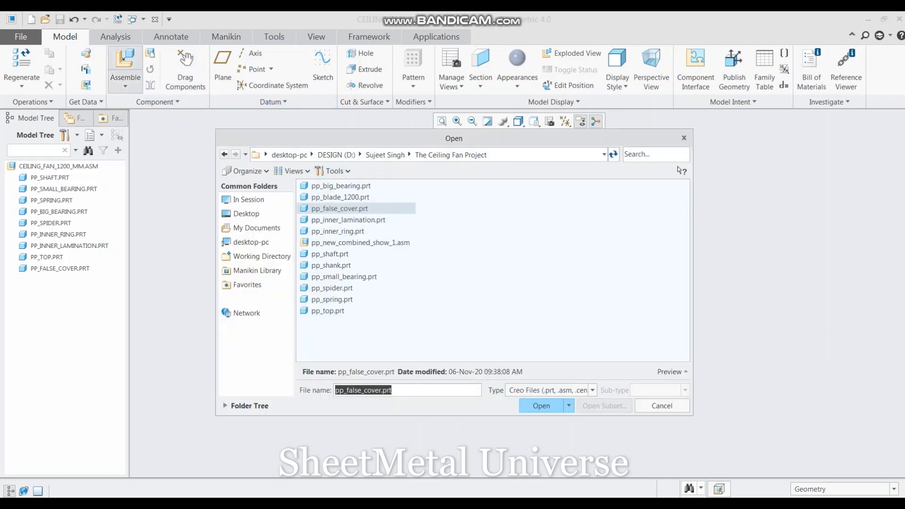
click(361, 242)
click(541, 406)
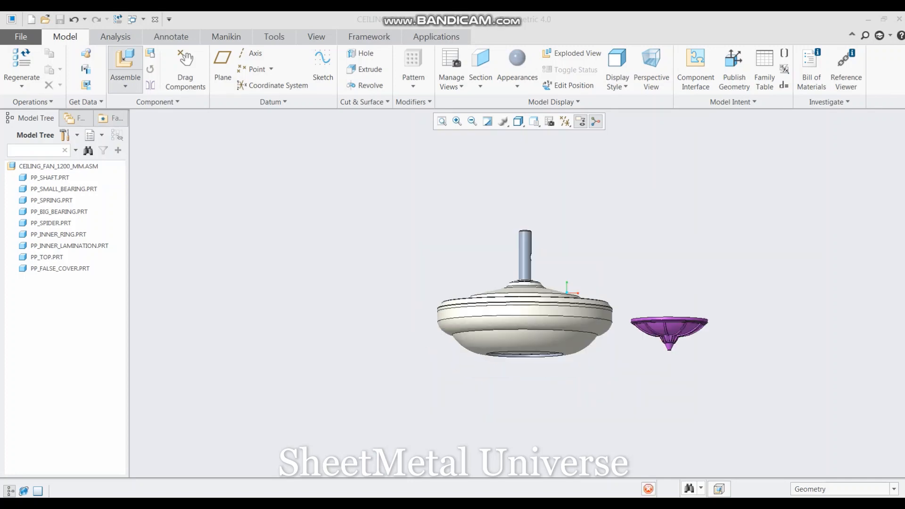
Step: Constrain the bottom show assembly's rim wall to the round opening under the motor with a Centered constraint and lower it below the motor
scroll(638, 362, down, 6)
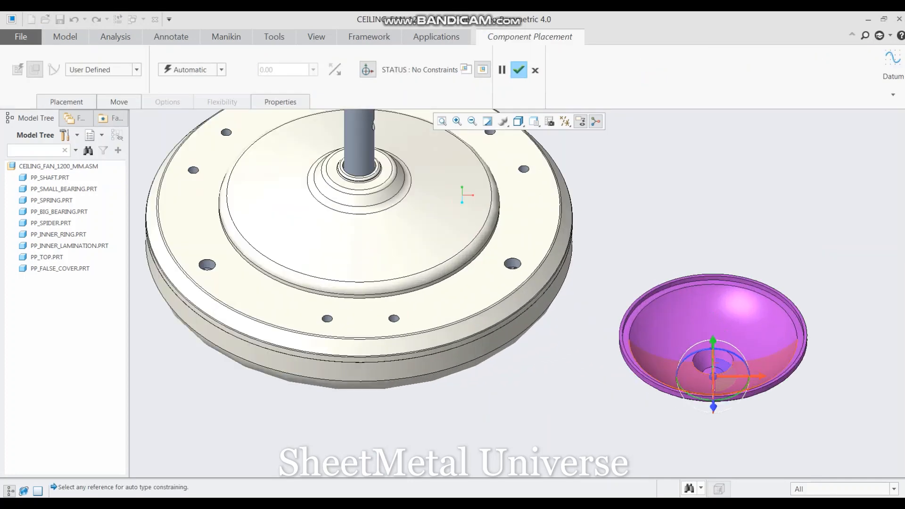
middle_drag(638, 363, 641, 321)
click(675, 315)
scroll(618, 347, up, 1)
scroll(618, 345, up, 2)
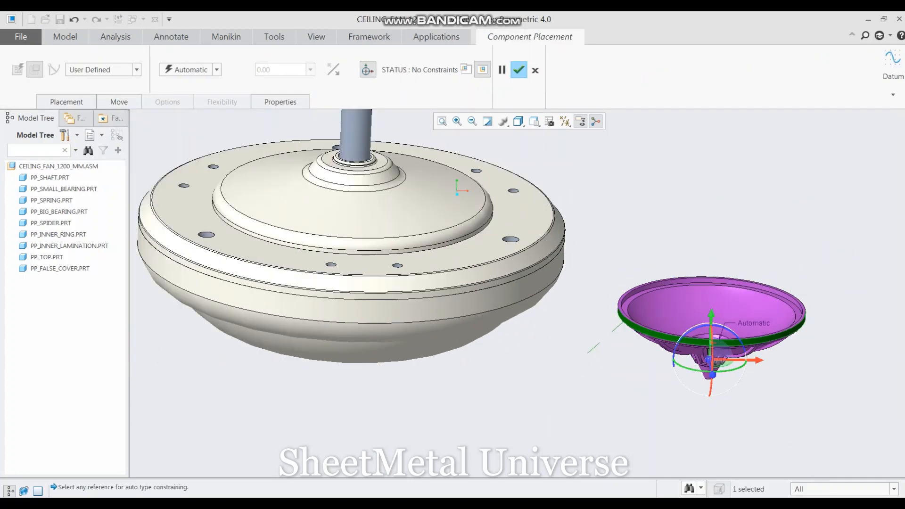
middle_drag(587, 353, 584, 309)
scroll(404, 335, down, 4)
click(404, 328)
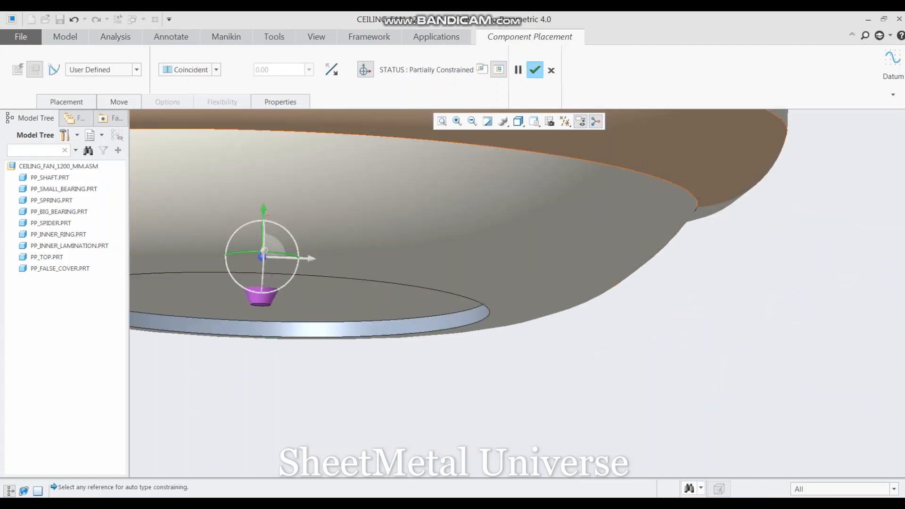
click(216, 69)
click(185, 124)
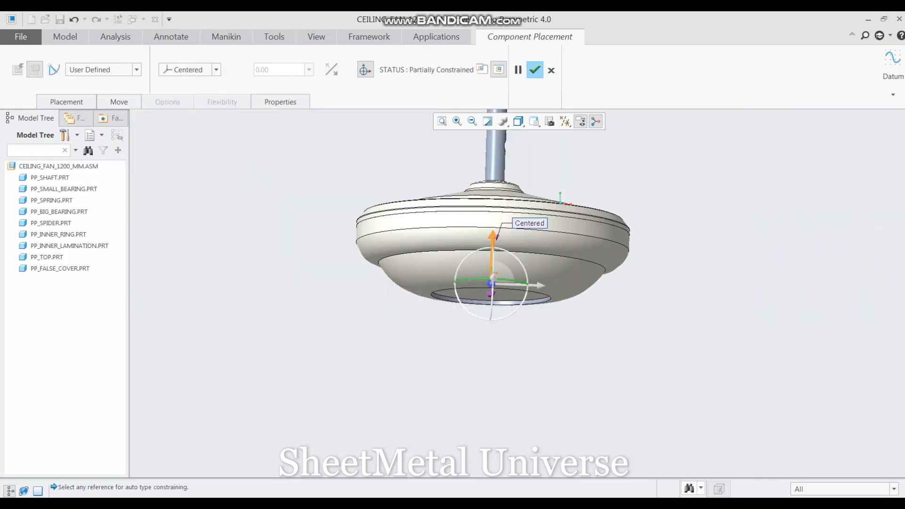
drag(491, 268, 491, 338)
Step: Seat the bottom show assembly's flat rim edge against the underside of the motor housing and accept the placement
middle_drag(541, 273, 546, 322)
scroll(546, 322, down, 6)
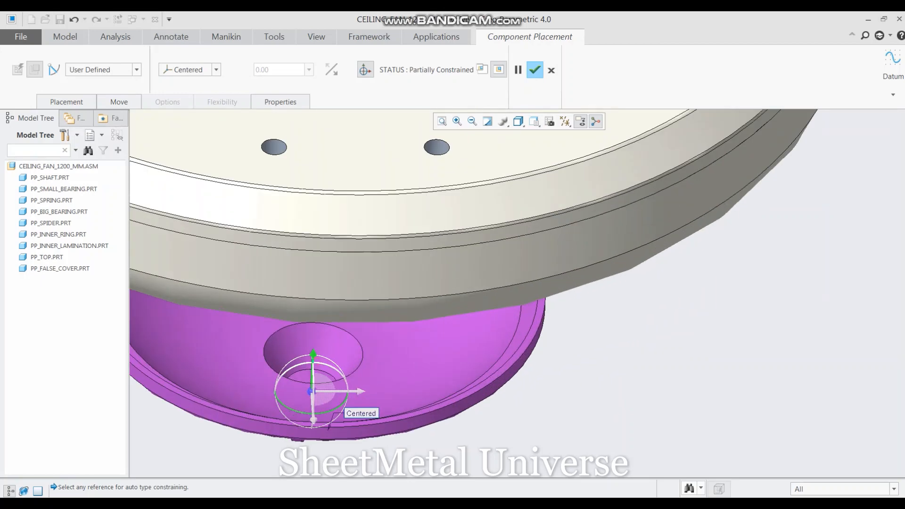
click(536, 328)
scroll(546, 361, up, 5)
middle_drag(545, 360, 537, 320)
click(472, 307)
middle_click(472, 308)
scroll(472, 274, down, 2)
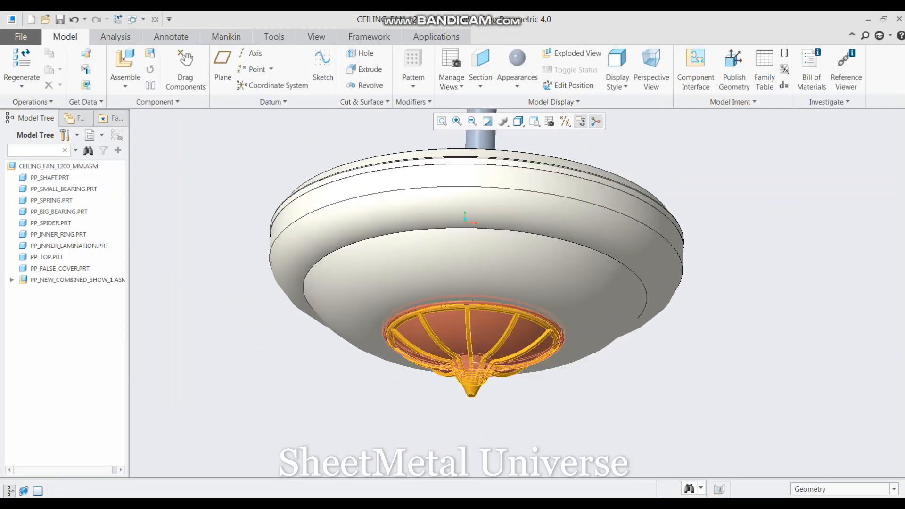
Step: Examine the fan from below and above with the bottom show assembly seated
scroll(464, 268, up, 7)
mouse_move(455, 255)
middle_down()
mouse_move(461, 287)
mouse_move(476, 260)
mouse_move(426, 213)
mouse_move(417, 249)
middle_up()
scroll(417, 250, down, 3)
scroll(464, 302, down, 1)
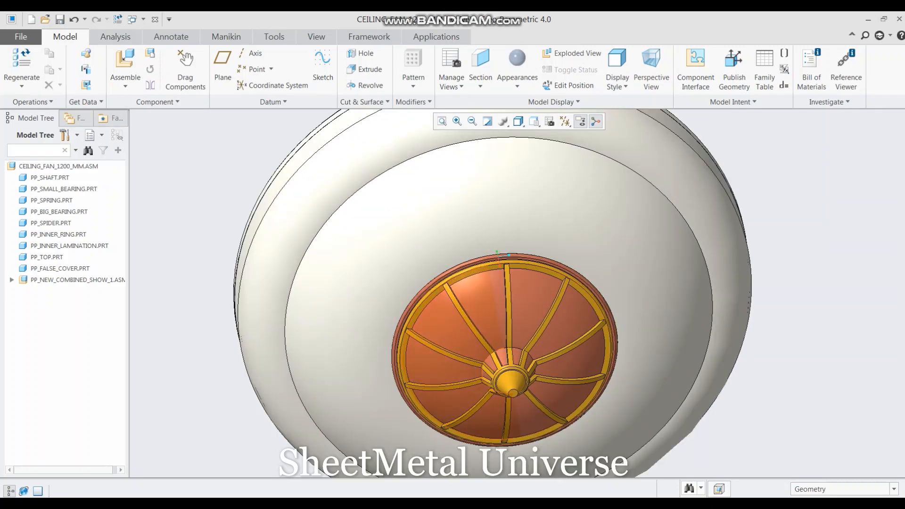
scroll(468, 302, up, 4)
middle_drag(469, 302, 368, 363)
scroll(508, 262, down, 3)
click(535, 121)
click(547, 136)
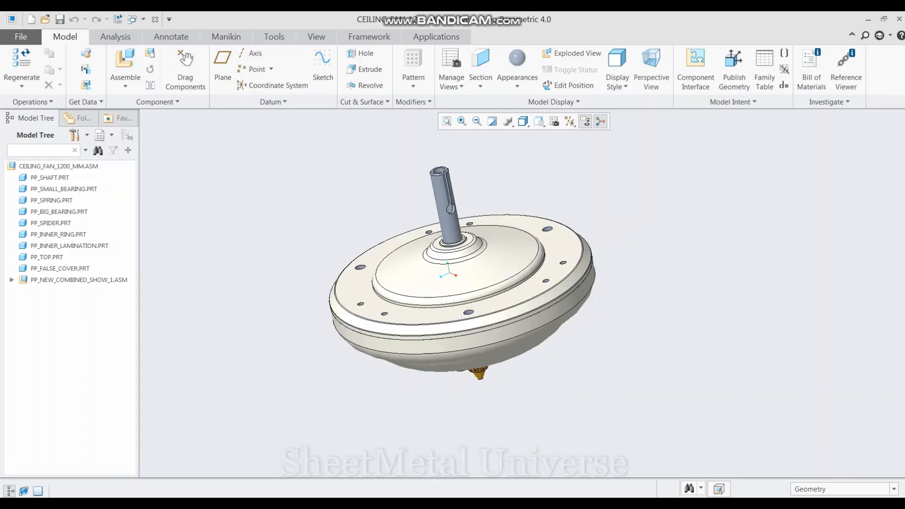
Step: Bring pp_shank_01.prt into the assembly below the motor
click(125, 61)
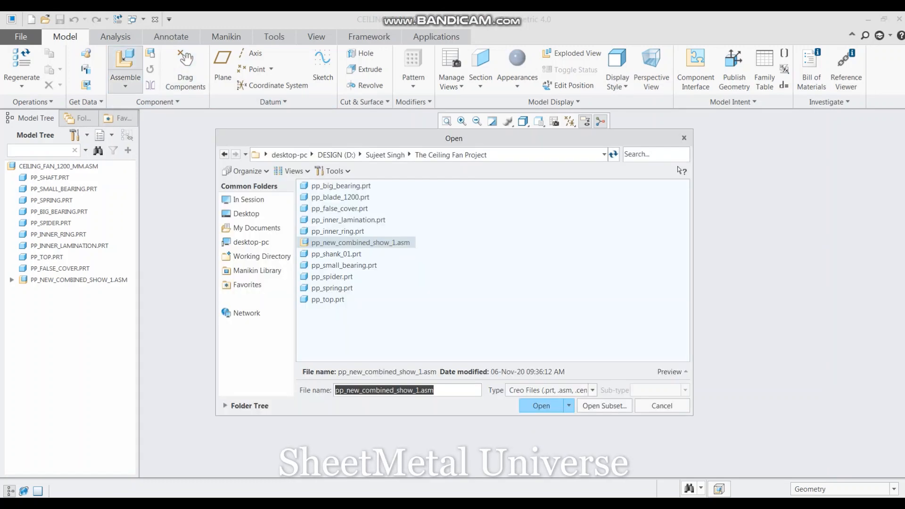
click(336, 254)
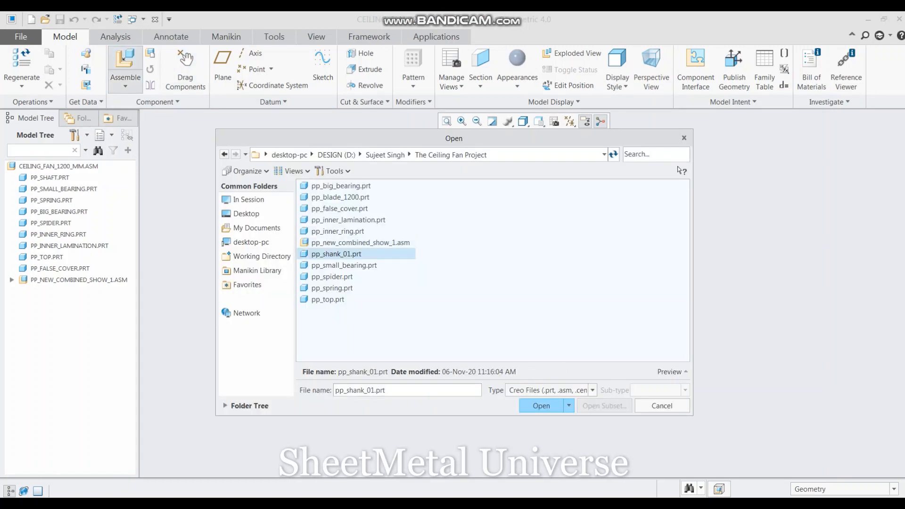
click(541, 406)
Step: Constrain one hole at the shank's notched end to a small rim hole of the top cover with a Centered constraint
scroll(507, 358, down, 5)
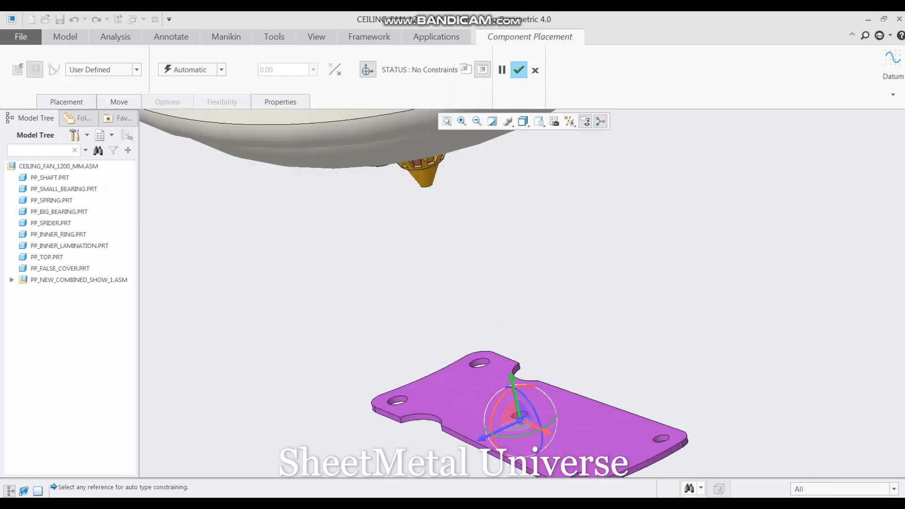
click(487, 366)
scroll(486, 366, up, 5)
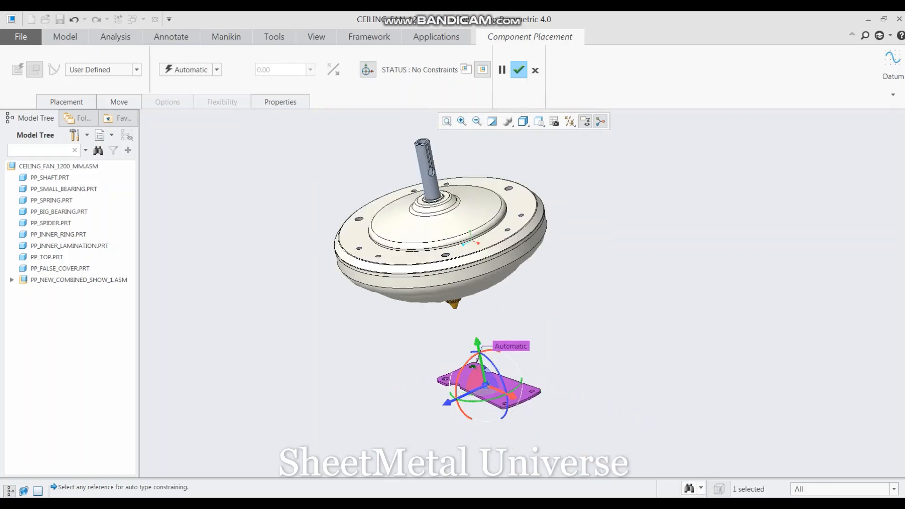
scroll(515, 259, down, 4)
click(539, 154)
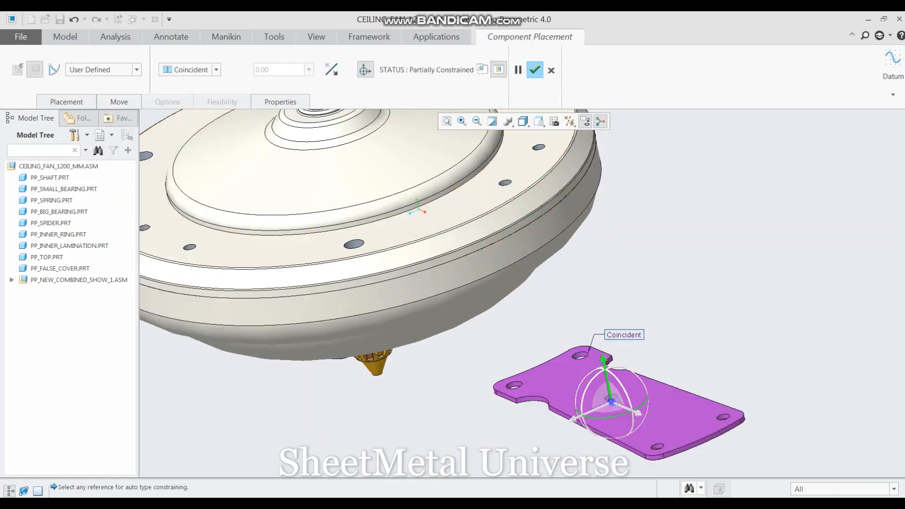
click(216, 70)
click(186, 128)
Step: Constrain the shank's second notched-end hole to the neighbouring small rim hole of the top cover with a Centered constraint
scroll(512, 383, down, 4)
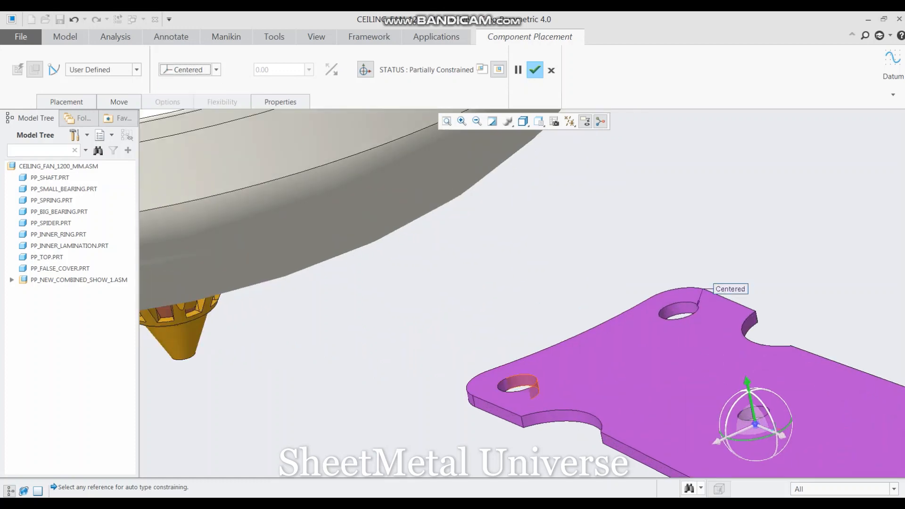
click(513, 383)
scroll(500, 401, up, 4)
scroll(502, 179, down, 3)
click(495, 210)
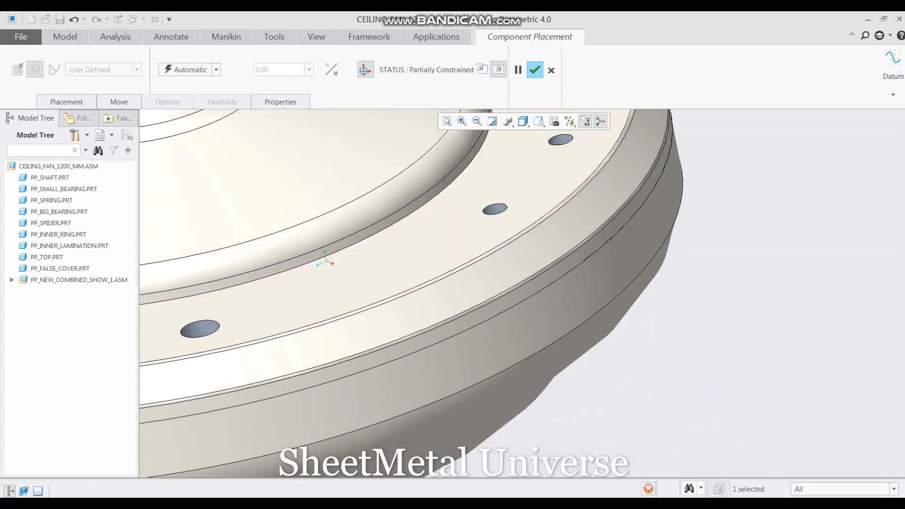
scroll(484, 224, up, 1)
click(216, 70)
click(187, 124)
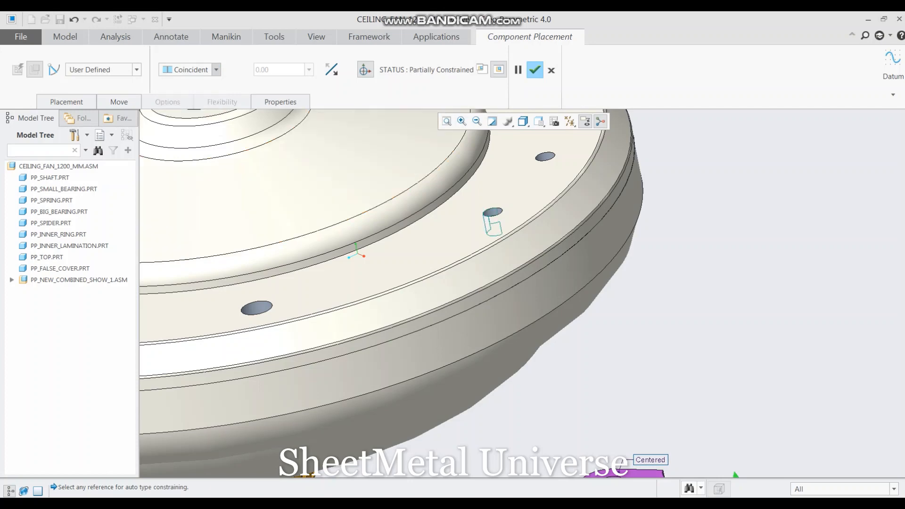
Step: Seat the shank's flat face on the top cover's flat rim with a Coincident constraint and accept the placement
scroll(575, 212, up, 3)
middle_drag(608, 366, 632, 401)
click(641, 300)
click(517, 219)
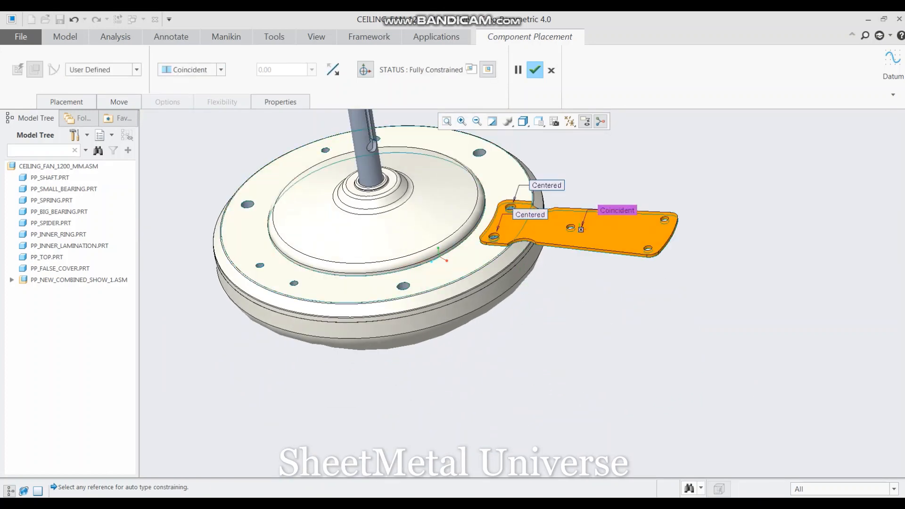
middle_click(518, 219)
scroll(517, 218, up, 4)
scroll(551, 184, down, 3)
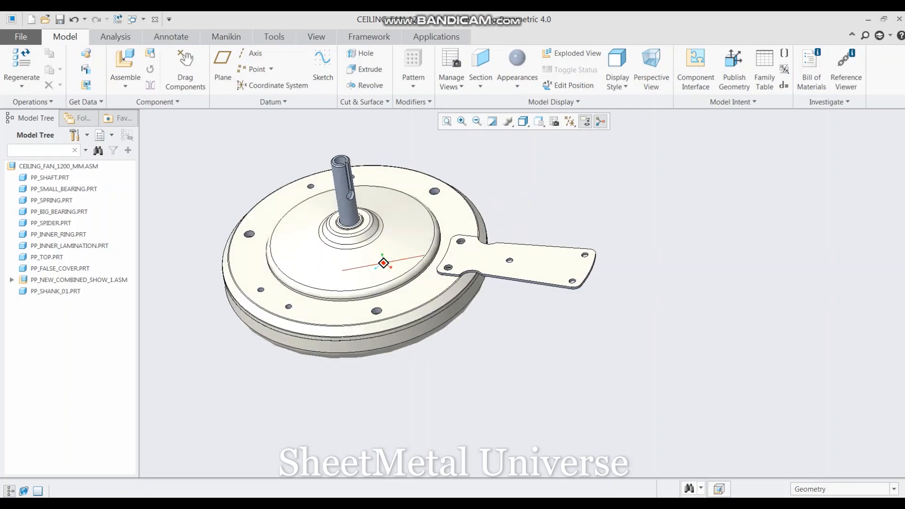
Step: Bring pp_blade_1200.prt into the assembly and move it up beside the shank
click(126, 60)
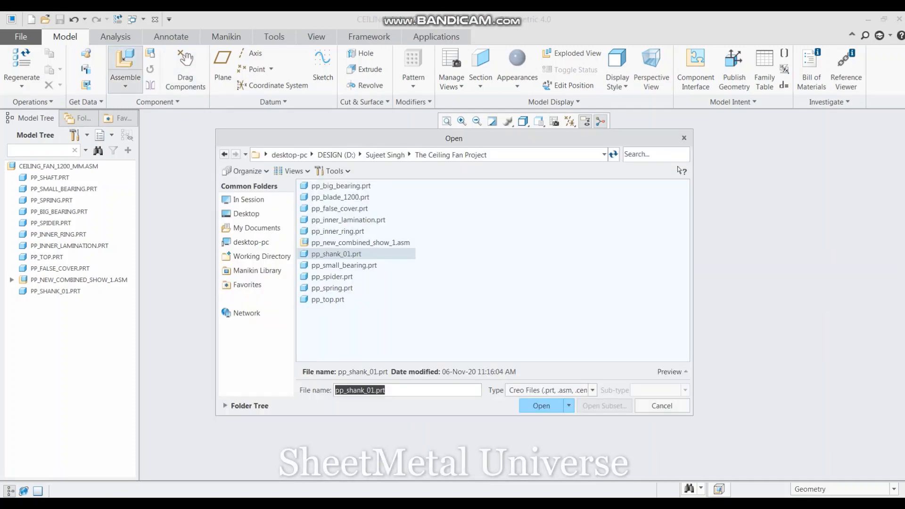
click(340, 198)
click(541, 406)
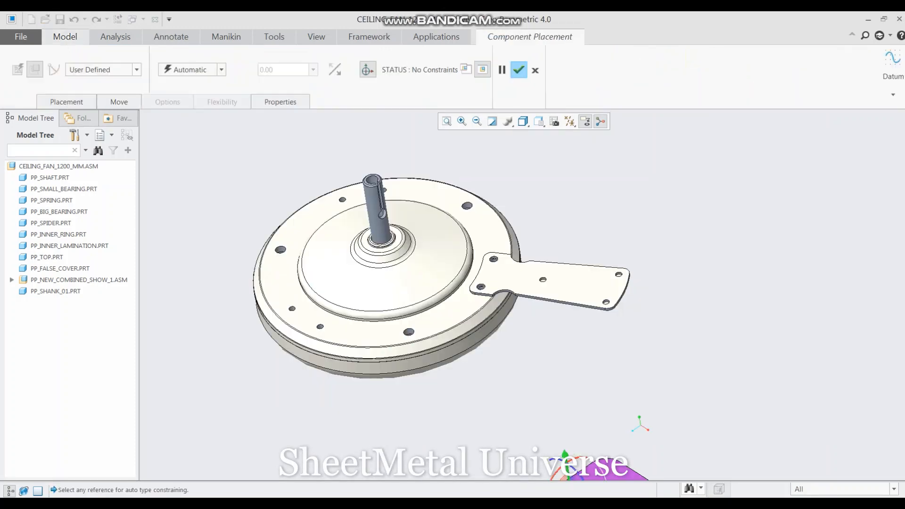
drag(558, 397, 621, 215)
Step: Constrain one of the blade's paired mounting holes to a hole at the shank's outer end with a Centered constraint
scroll(629, 288, down, 2)
scroll(623, 212, down, 5)
scroll(688, 212, down, 2)
scroll(693, 212, up, 4)
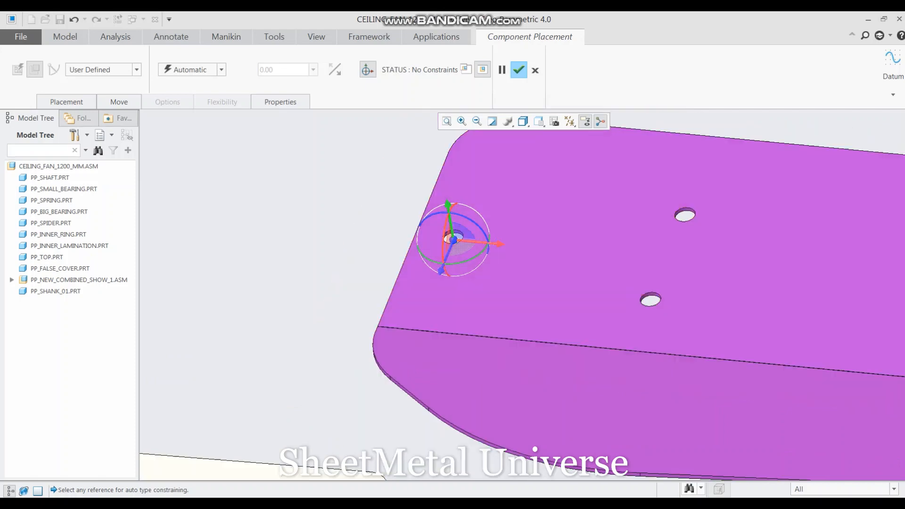
scroll(693, 212, down, 6)
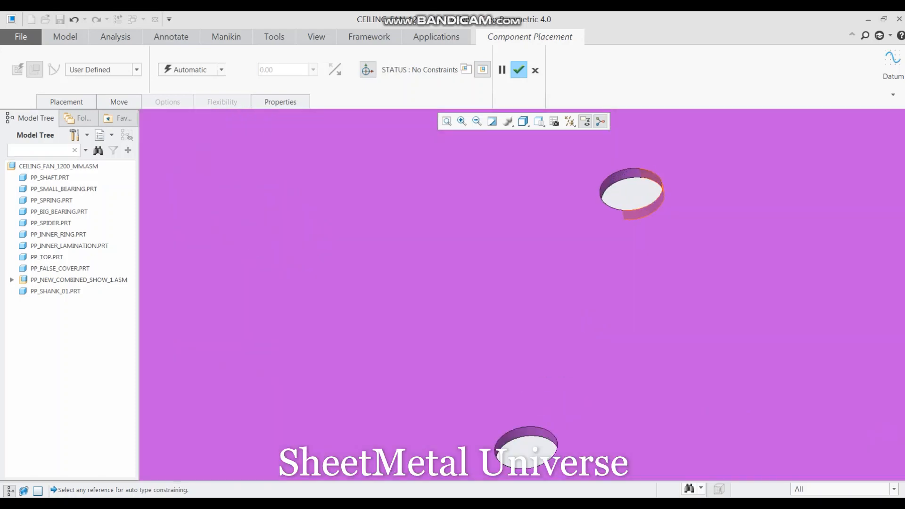
scroll(646, 186, up, 4)
scroll(593, 298, up, 3)
scroll(380, 448, down, 4)
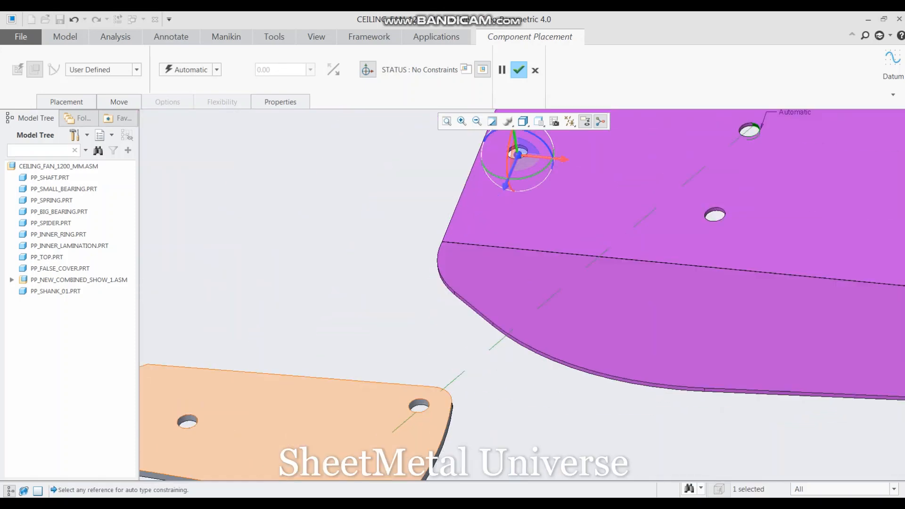
click(439, 386)
click(189, 69)
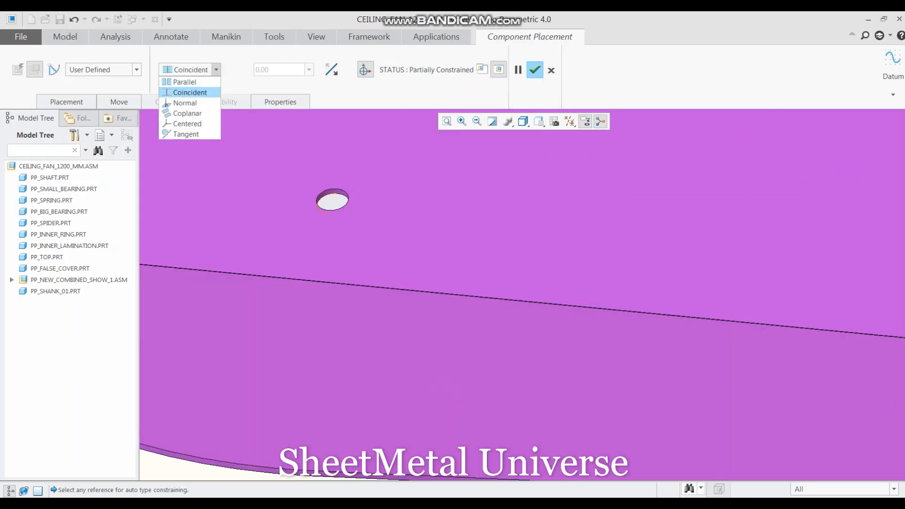
click(186, 121)
Step: Constrain the blade's other paired mounting hole to the remaining corner hole at the shank's outer end with a Centered constraint
scroll(451, 226, up, 1)
scroll(426, 222, down, 6)
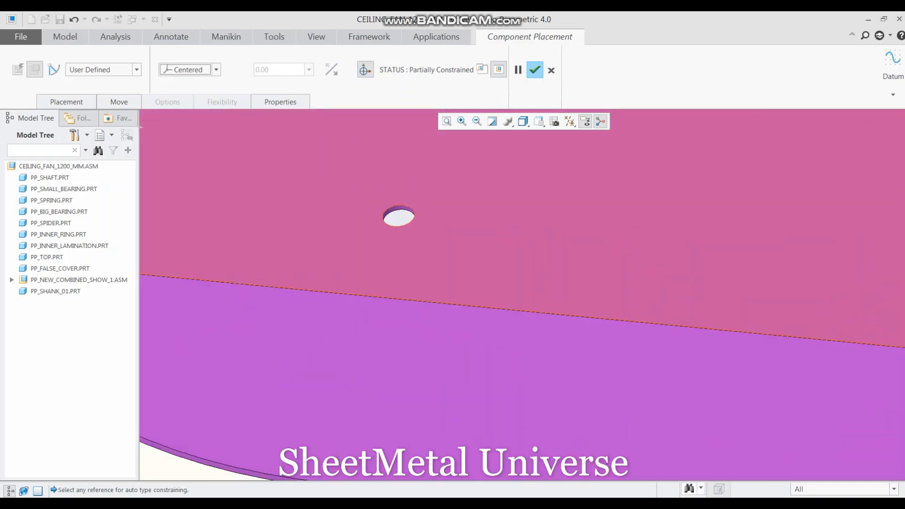
scroll(406, 208, down, 4)
click(376, 206)
scroll(470, 200, up, 5)
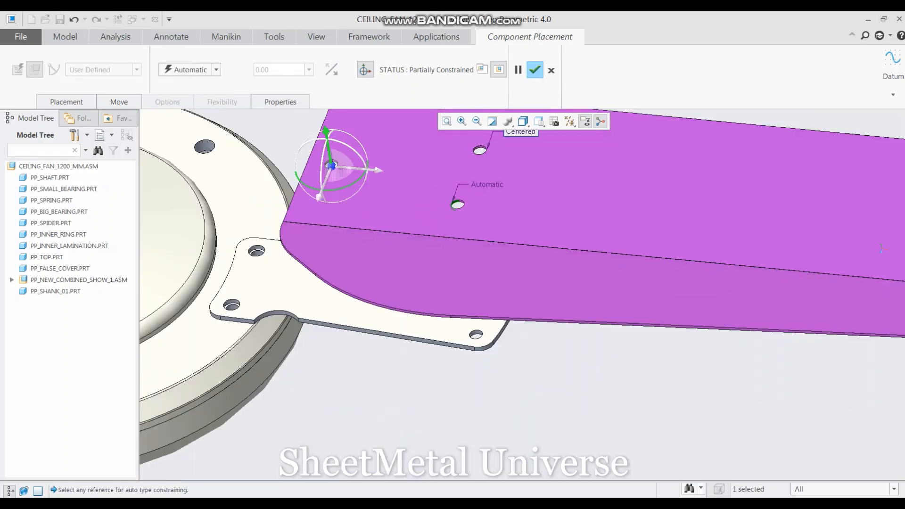
scroll(473, 340, down, 5)
click(484, 313)
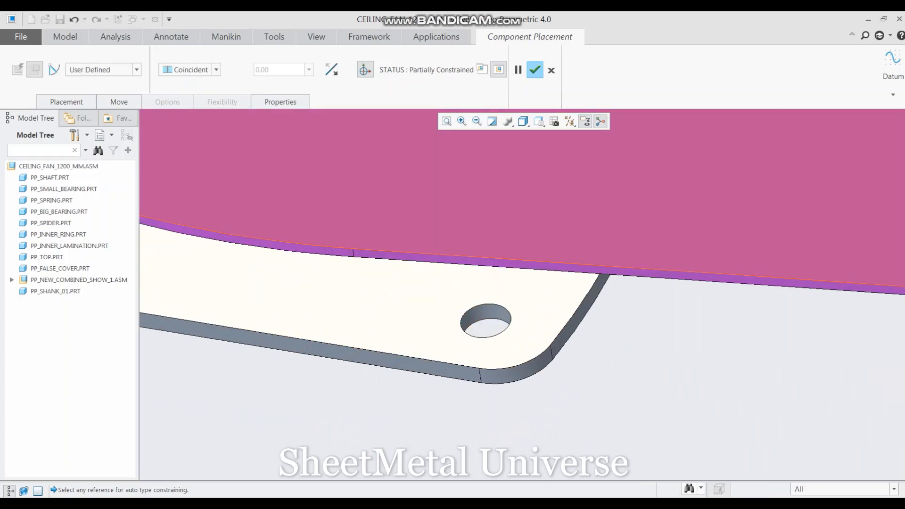
click(190, 70)
click(187, 124)
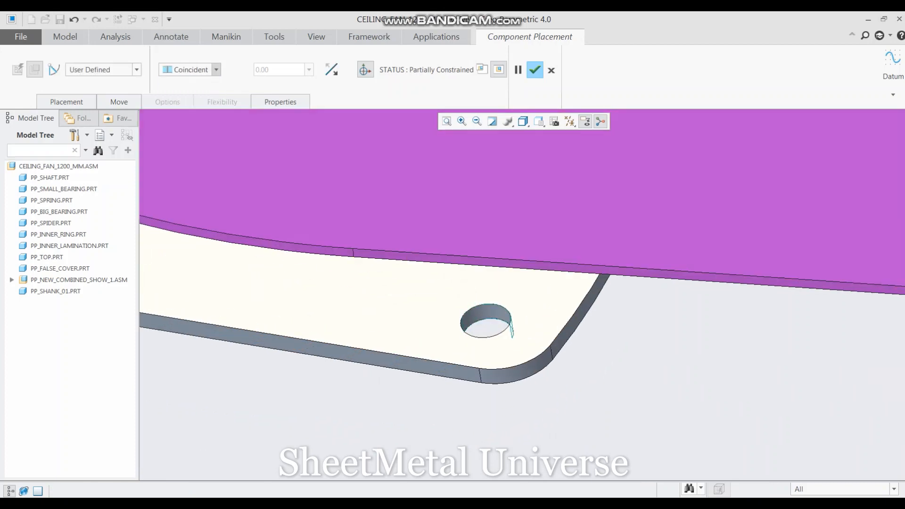
Step: Seat the blade's flat upper face against the shank's underside with a Coincident constraint, accept the placement and restore the default view
scroll(384, 227, up, 5)
click(448, 203)
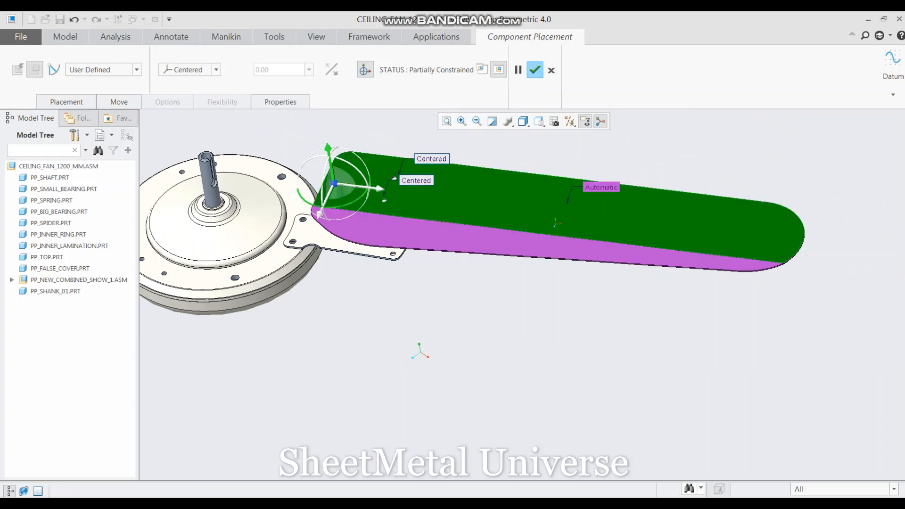
middle_drag(448, 202, 441, 136)
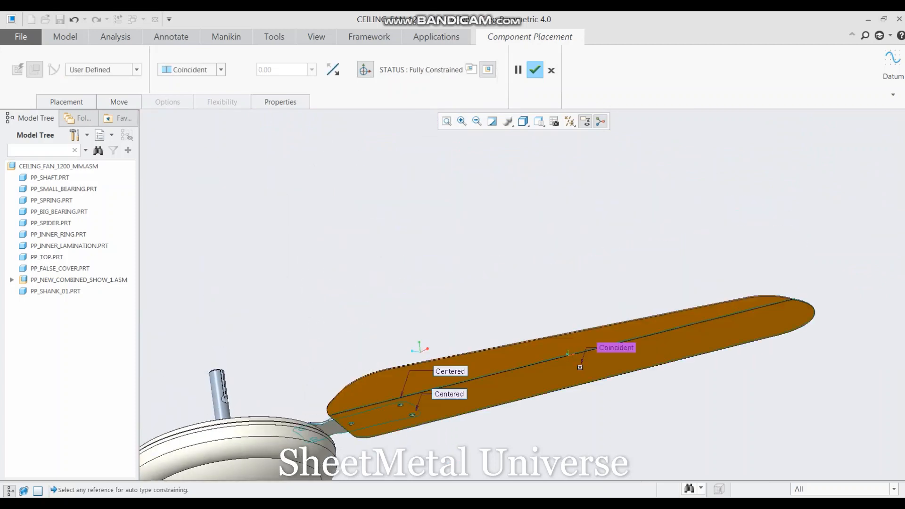
middle_click(566, 288)
key(ctrl+d)
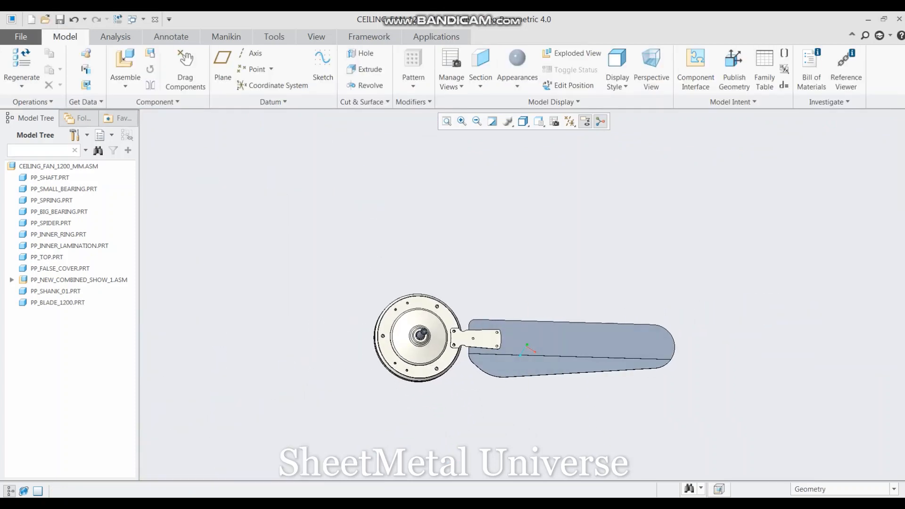
Step: Create an Axis pattern of the shank around the motor's central axis with three evenly spaced members
middle_drag(519, 373, 485, 306)
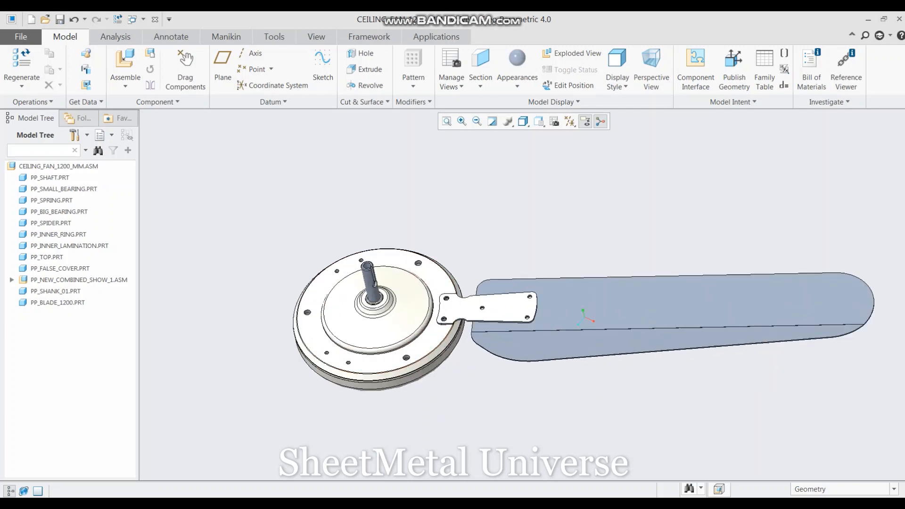
scroll(542, 264, up, 2)
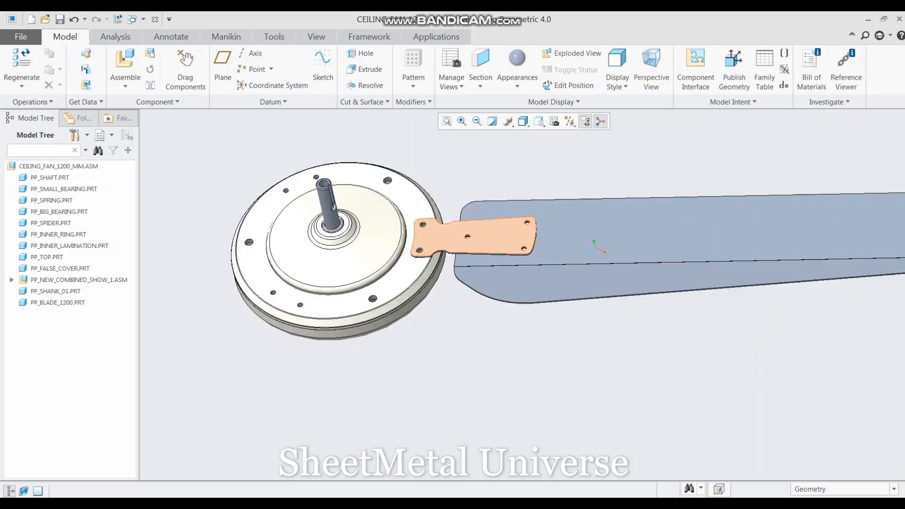
click(476, 239)
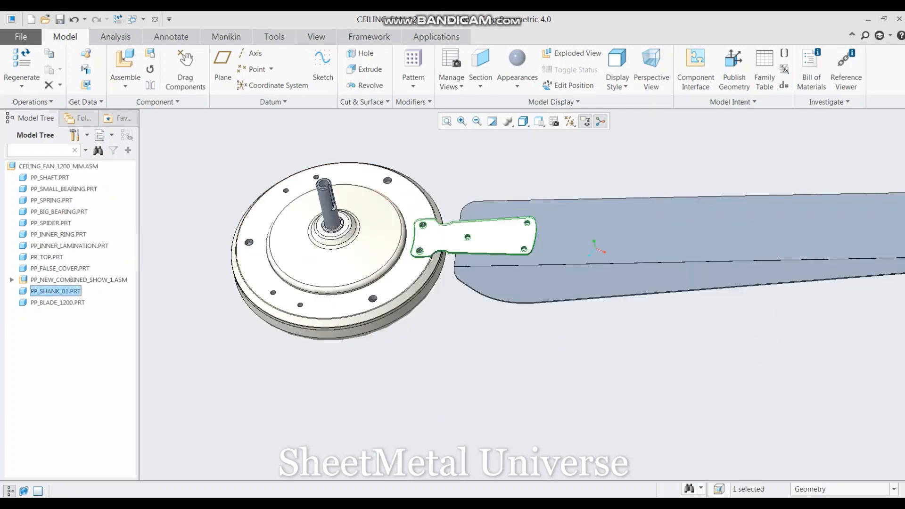
click(413, 66)
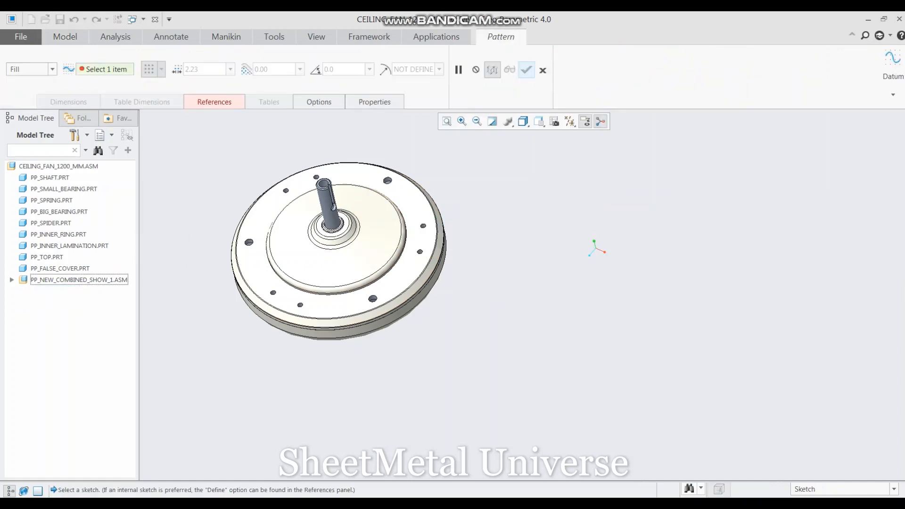
click(52, 69)
click(19, 103)
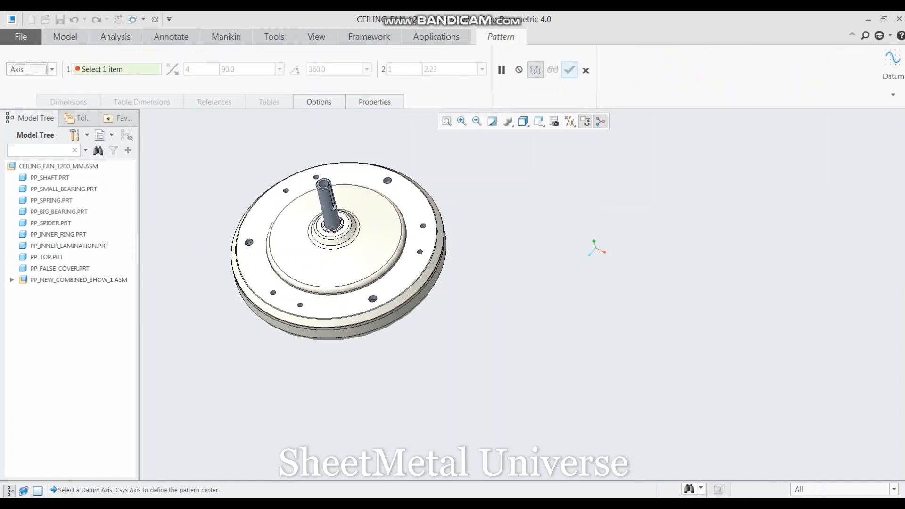
click(570, 121)
click(608, 148)
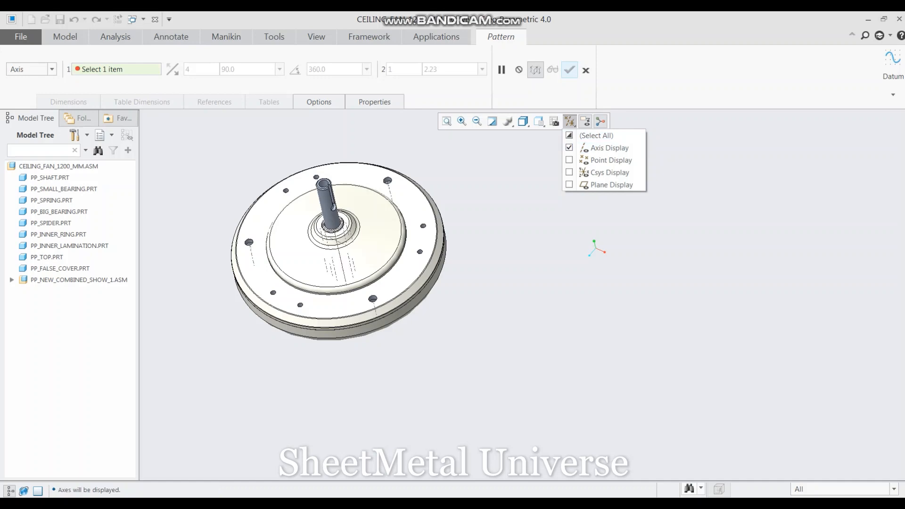
click(342, 268)
click(343, 268)
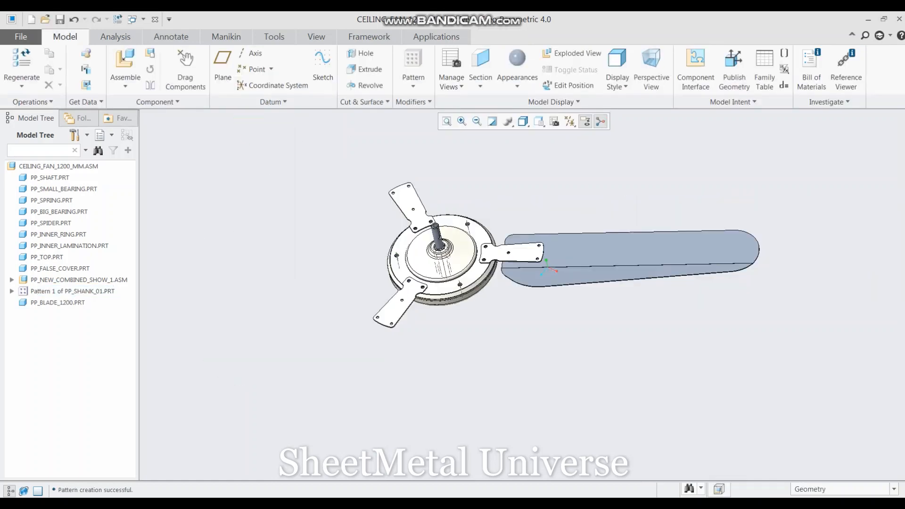
Step: Create an Axis pattern of the blade around the motor's central axis with 3 members spaced at 360/3 degrees
click(58, 302)
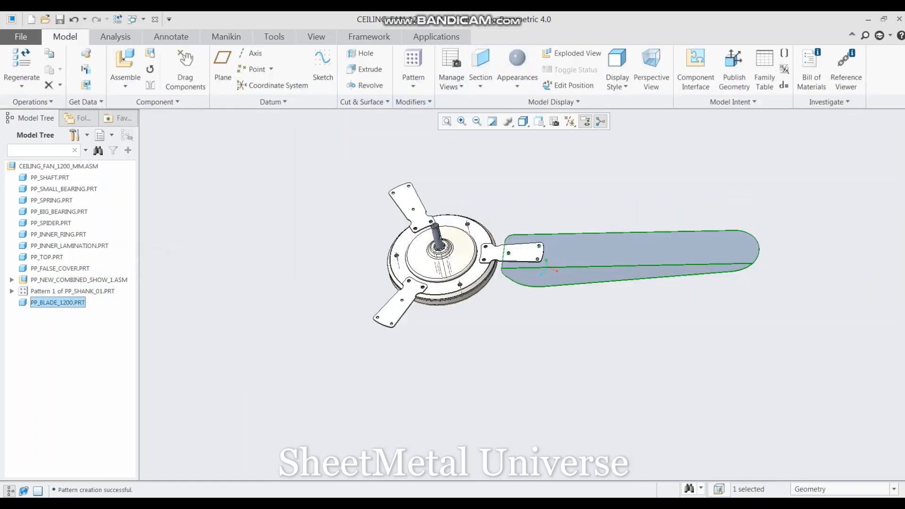
click(414, 66)
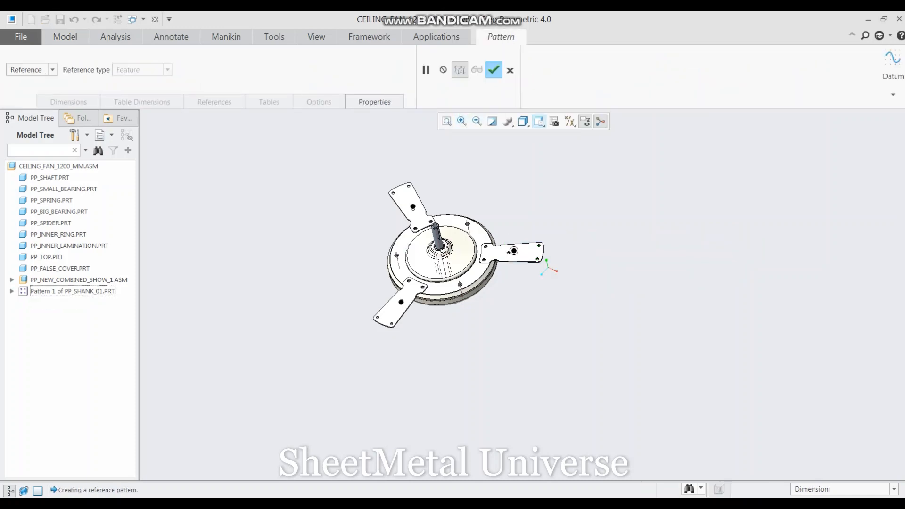
click(52, 70)
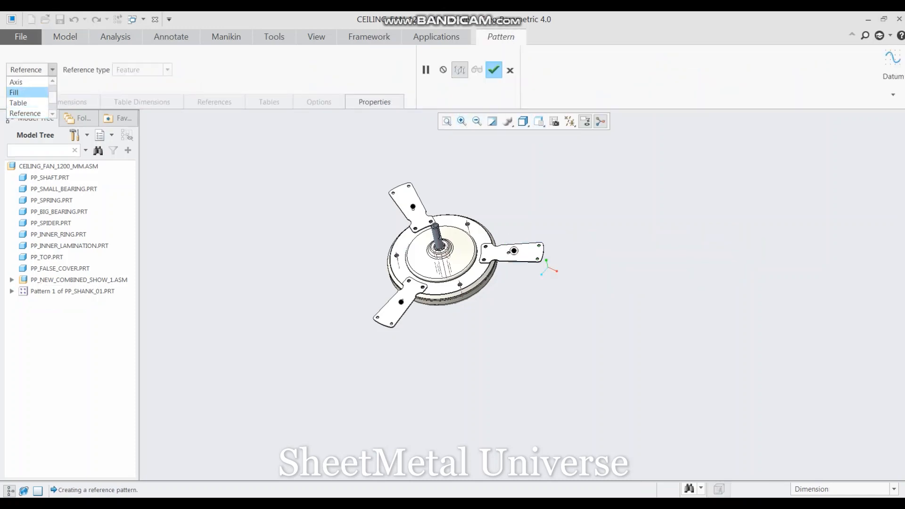
click(17, 82)
scroll(440, 257, down, 5)
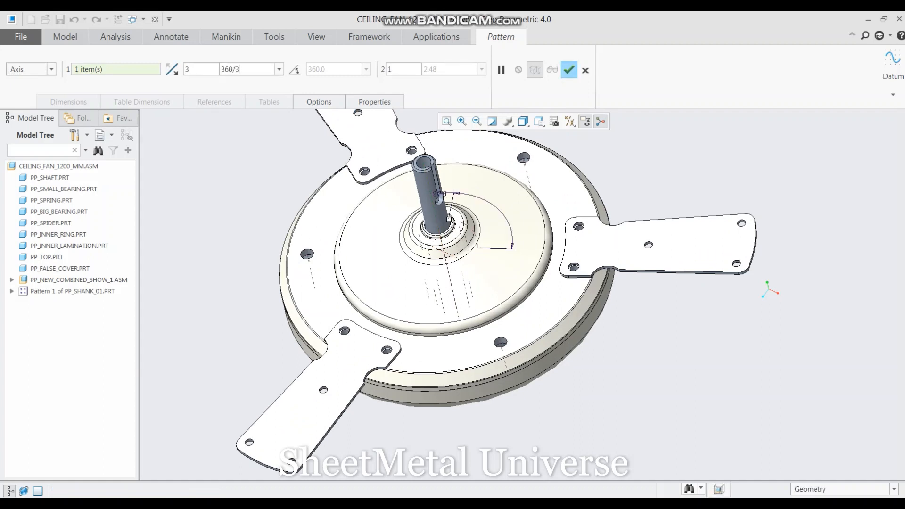
click(569, 69)
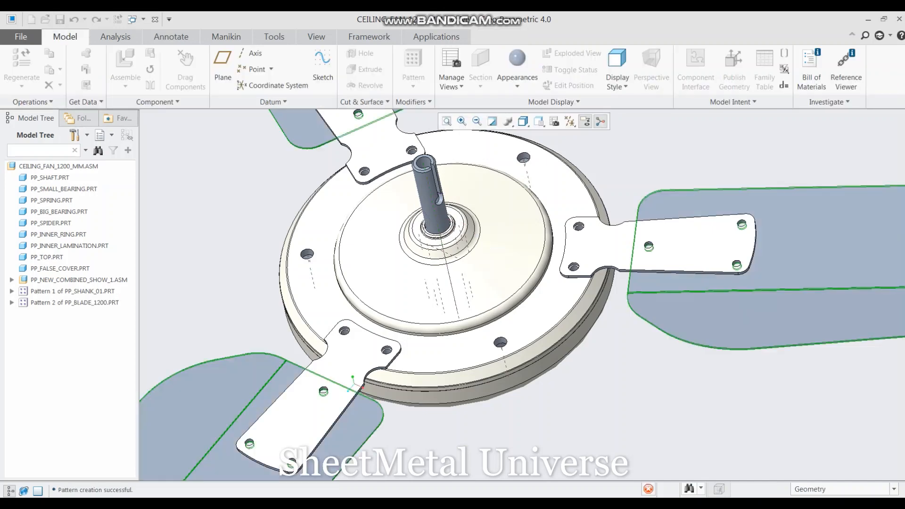
Step: Examine the three-bladed fan from above, from the side and from below
scroll(559, 264, up, 3)
click(514, 368)
scroll(511, 363, up, 6)
middle_drag(511, 363, 519, 260)
scroll(493, 359, down, 5)
scroll(494, 358, up, 5)
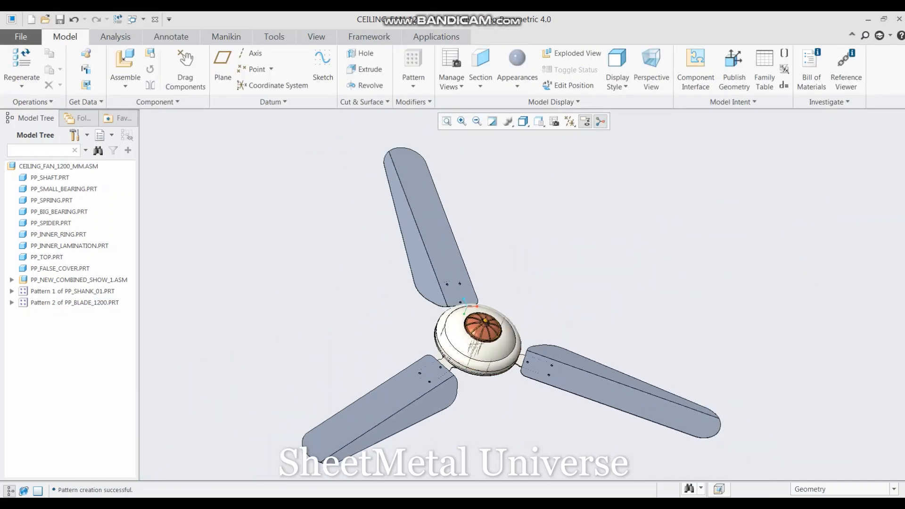
middle_drag(494, 359, 458, 373)
middle_drag(465, 221, 466, 281)
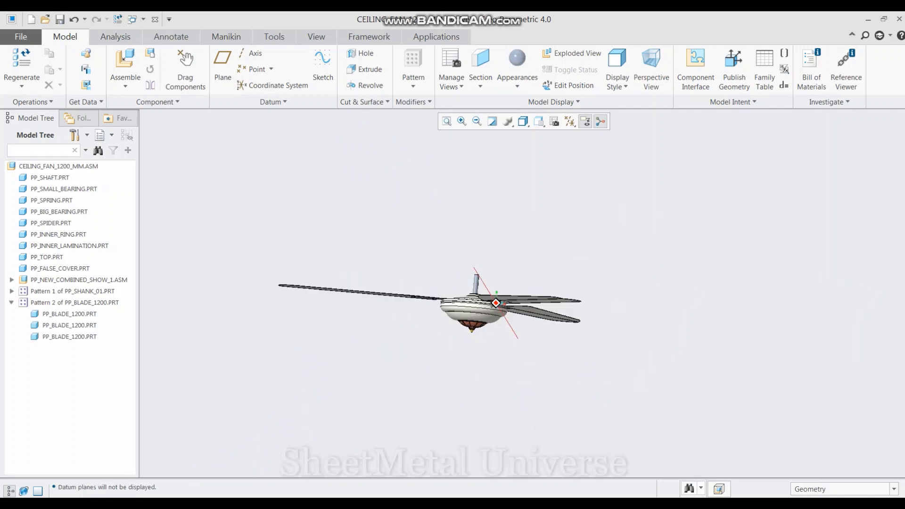
scroll(465, 281, down, 5)
middle_drag(495, 347, 518, 287)
scroll(519, 288, up, 3)
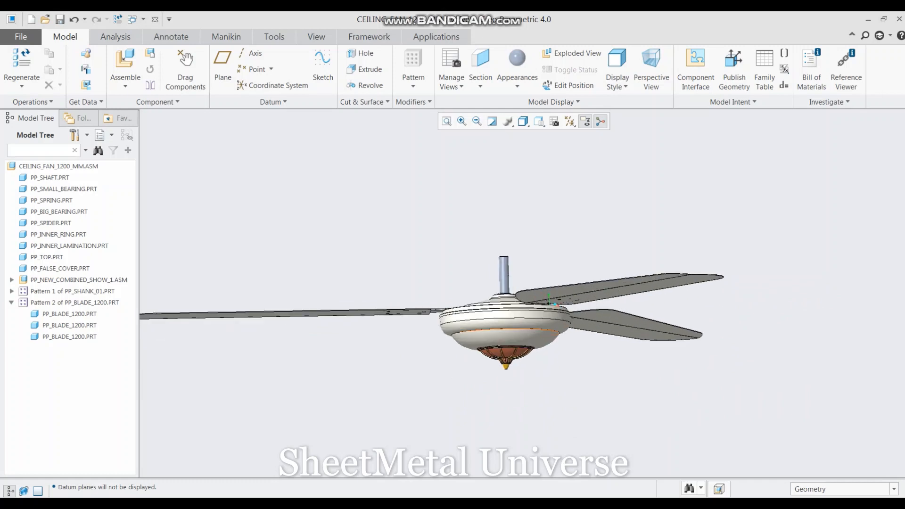
scroll(534, 321, up, 3)
middle_drag(534, 321, 535, 276)
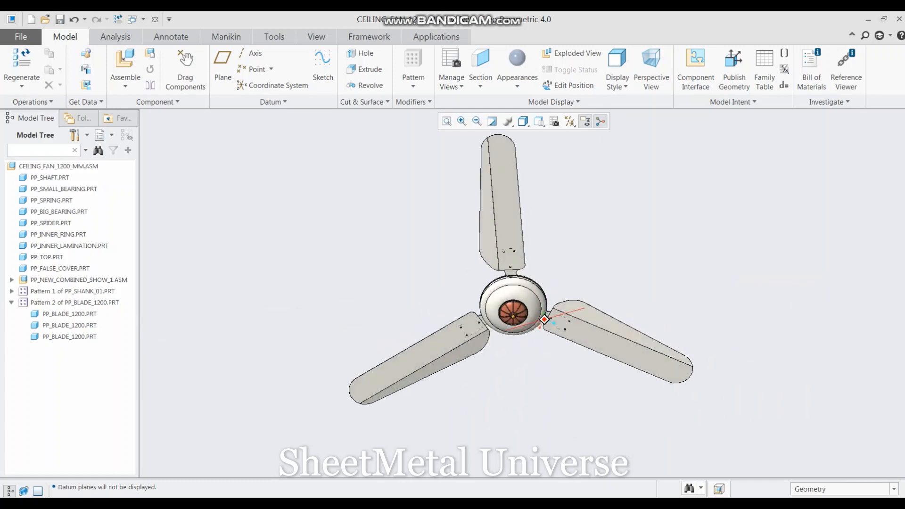
Step: Preview the fan in Shading With Reflections and return the display to Shading With Edges
click(539, 121)
click(566, 135)
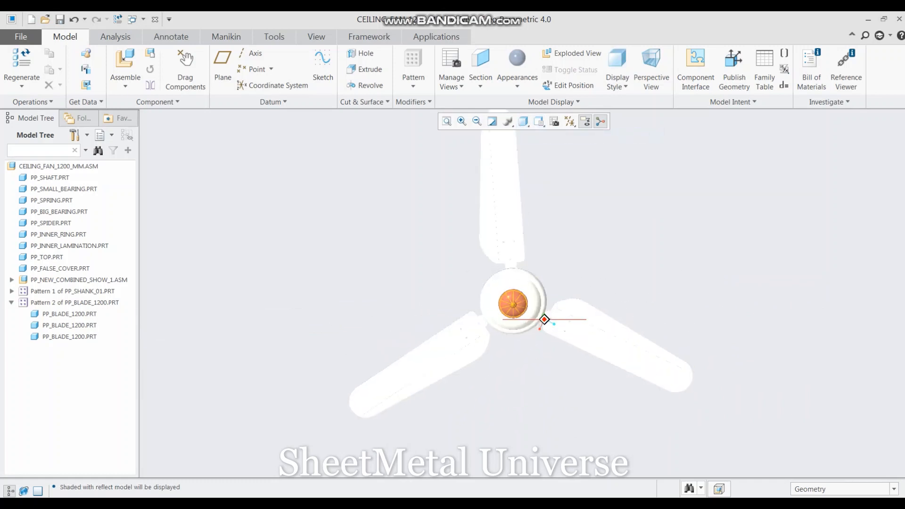
middle_drag(545, 320, 547, 271)
click(524, 121)
click(569, 148)
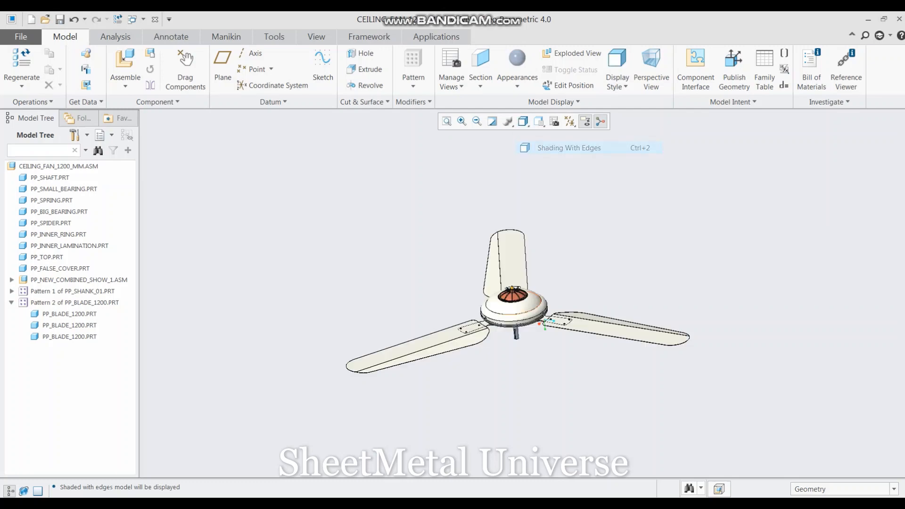
Step: Create an X-direction section through the fan assembly at a 0.00 offset
middle_drag(524, 301, 514, 346)
scroll(473, 252, up, 4)
scroll(477, 257, down, 4)
middle_drag(476, 257, 495, 349)
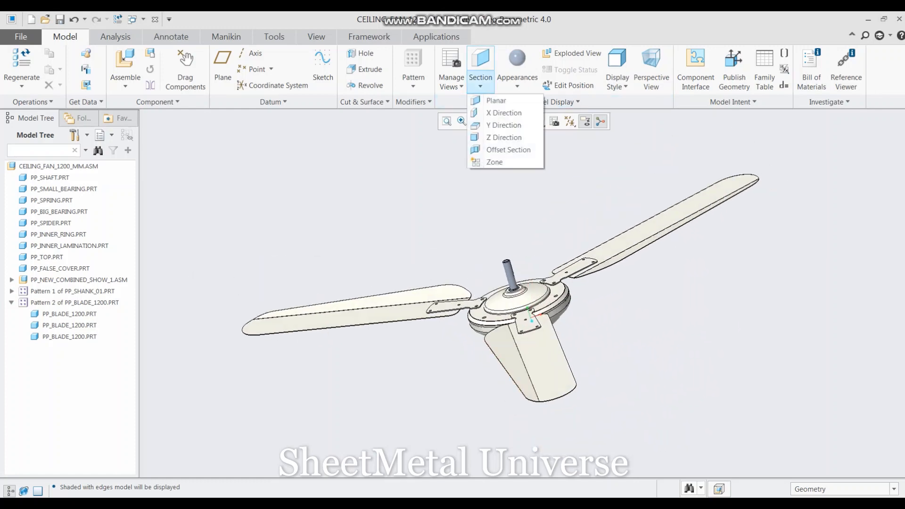
click(504, 112)
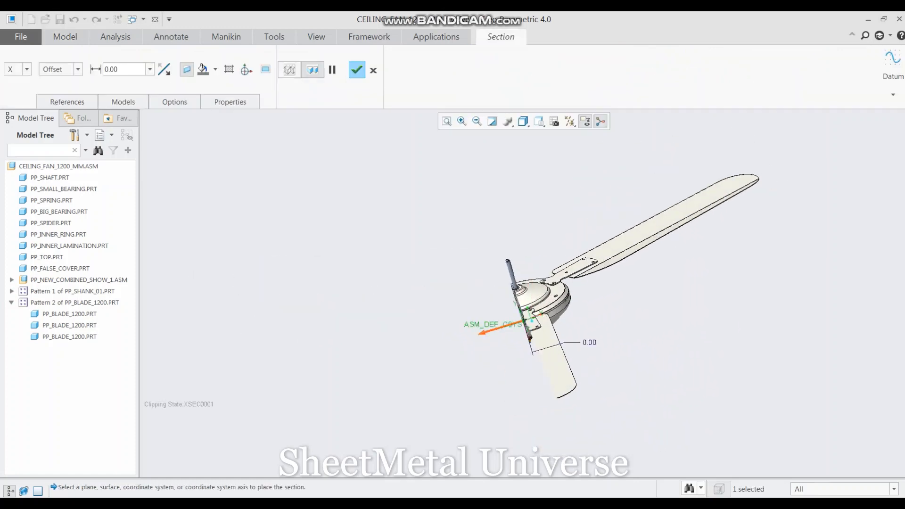
click(357, 70)
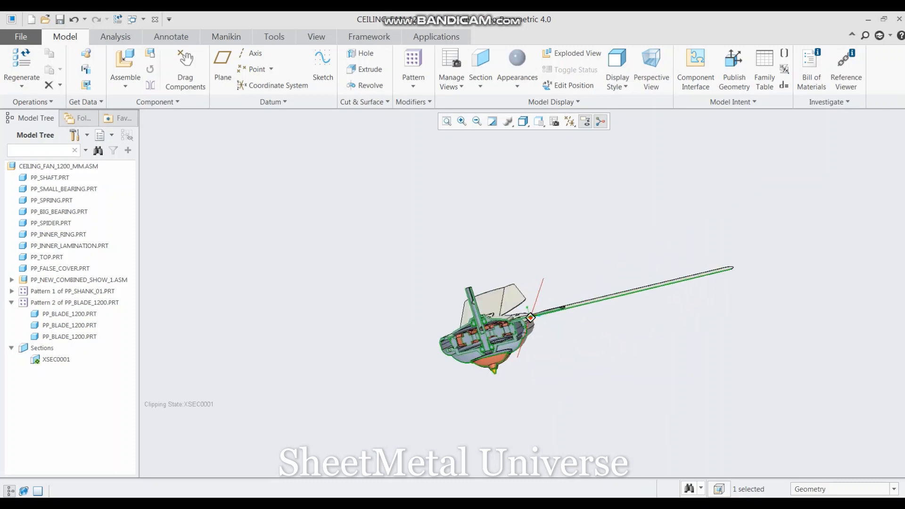
Step: Examine the sectioned motor's shaft, bearings, spring, windings, covers and bottom show assembly from several angles
scroll(494, 349, down, 7)
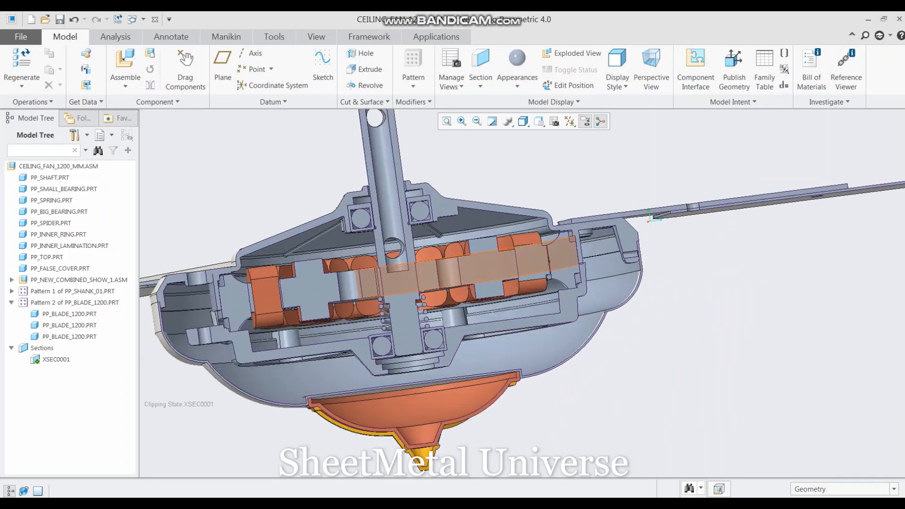
scroll(547, 270, up, 5)
scroll(463, 322, down, 3)
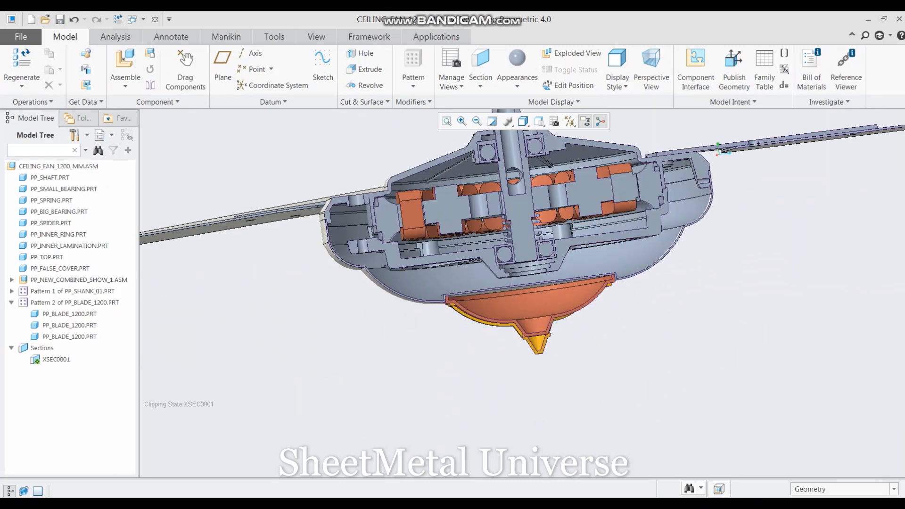
scroll(606, 274, down, 1)
mouse_move(606, 274)
middle_down()
mouse_move(618, 311)
mouse_move(604, 275)
middle_up()
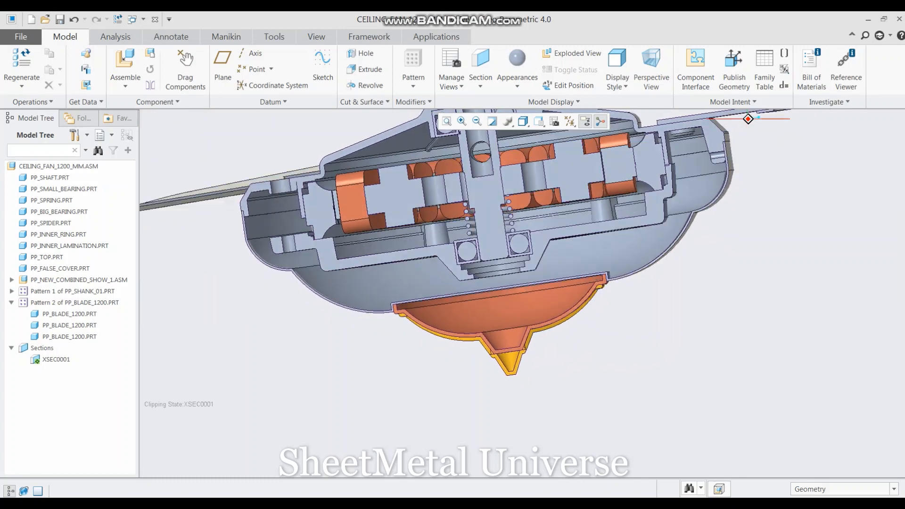
middle_drag(603, 330, 587, 290)
scroll(587, 290, up, 3)
scroll(606, 189, down, 3)
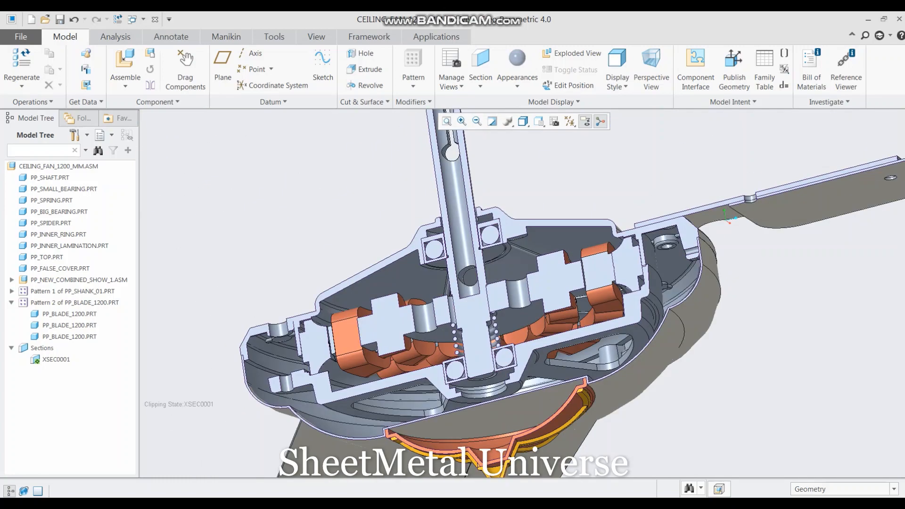
scroll(486, 330, down, 1)
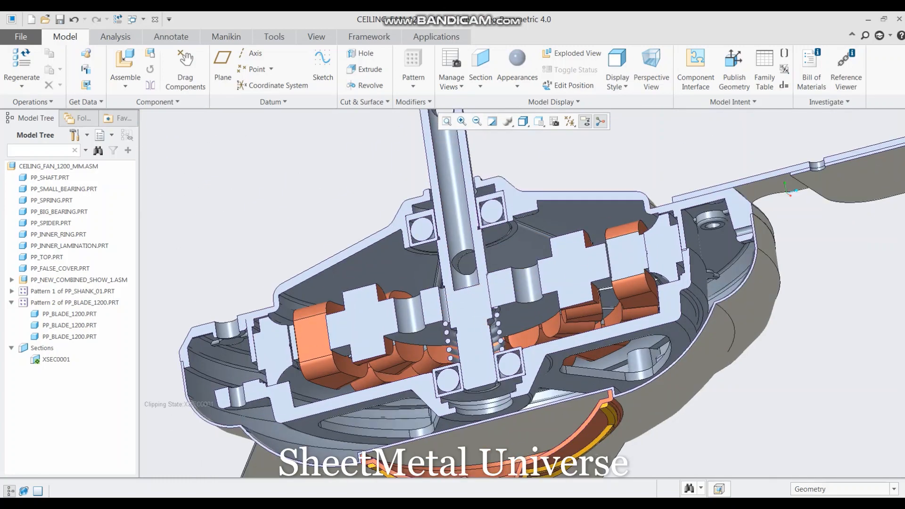
mouse_move(528, 266)
middle_down()
mouse_move(595, 259)
mouse_move(577, 250)
middle_up()
scroll(519, 283, up, 2)
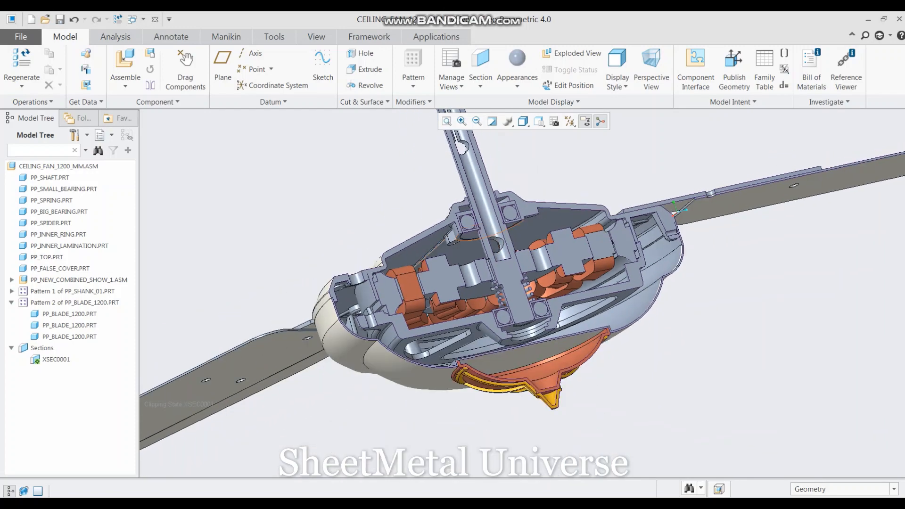
middle_drag(518, 283, 651, 283)
scroll(528, 162, down, 4)
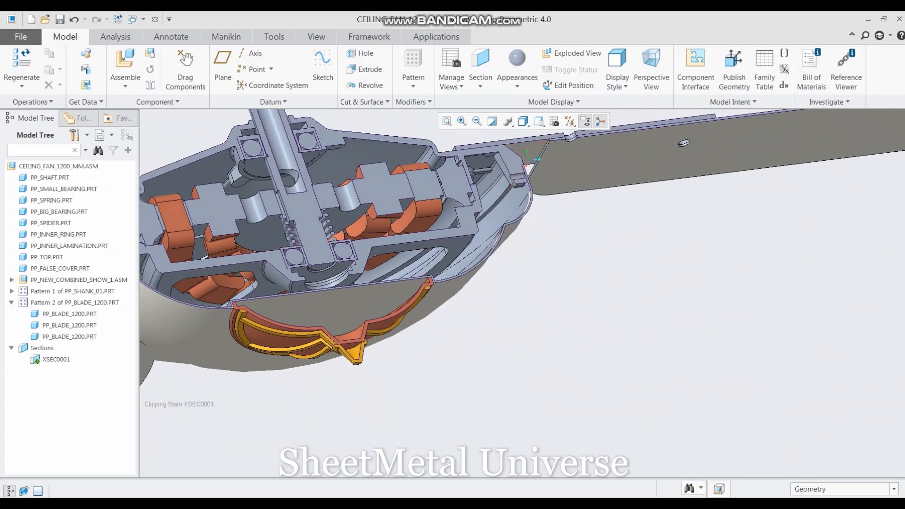
Step: Orient the view normal to the section's cut face and inspect the motor internals straight on
click(539, 121)
click(568, 242)
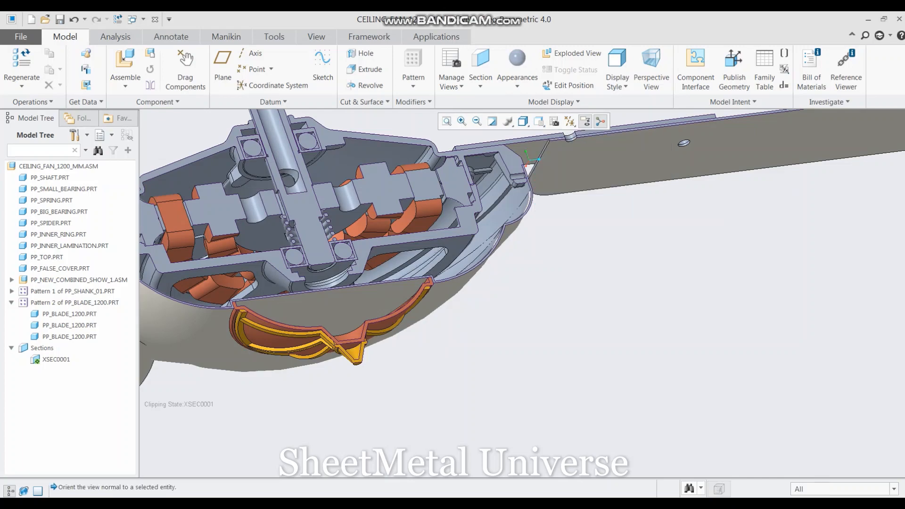
click(498, 151)
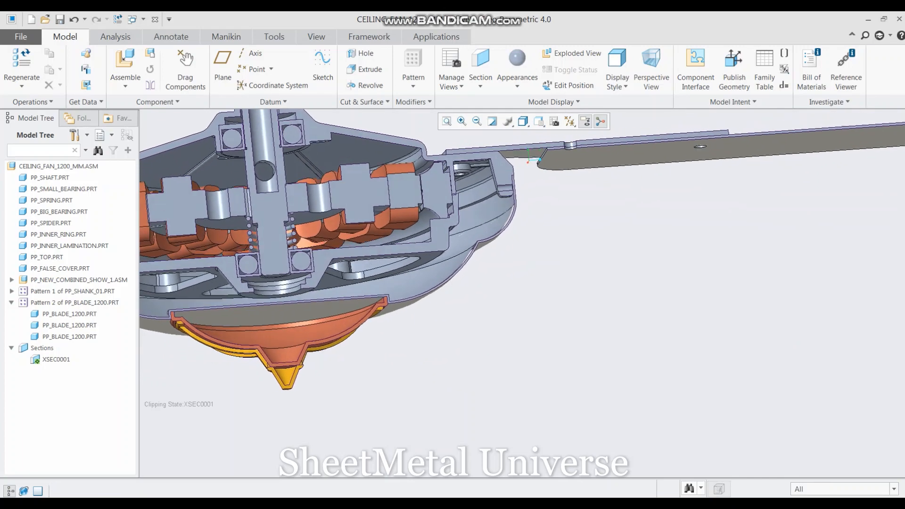
scroll(562, 286, up, 2)
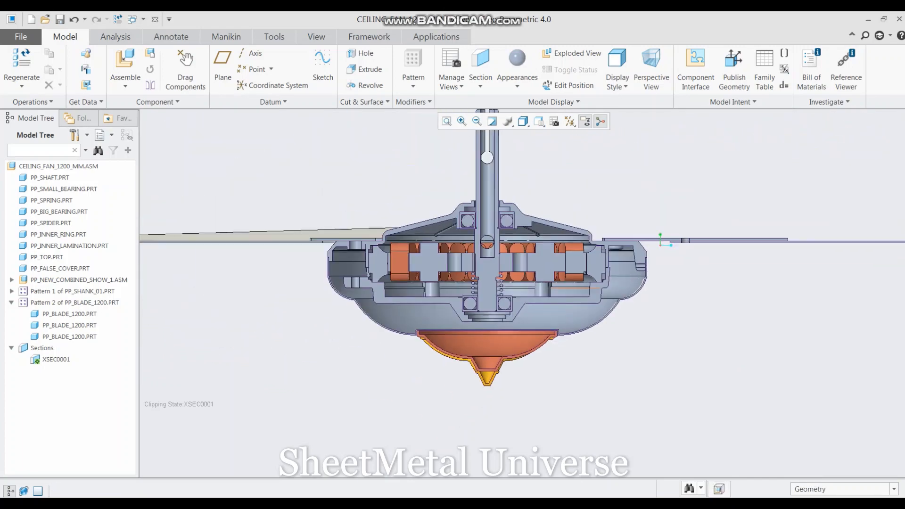
scroll(474, 233, down, 2)
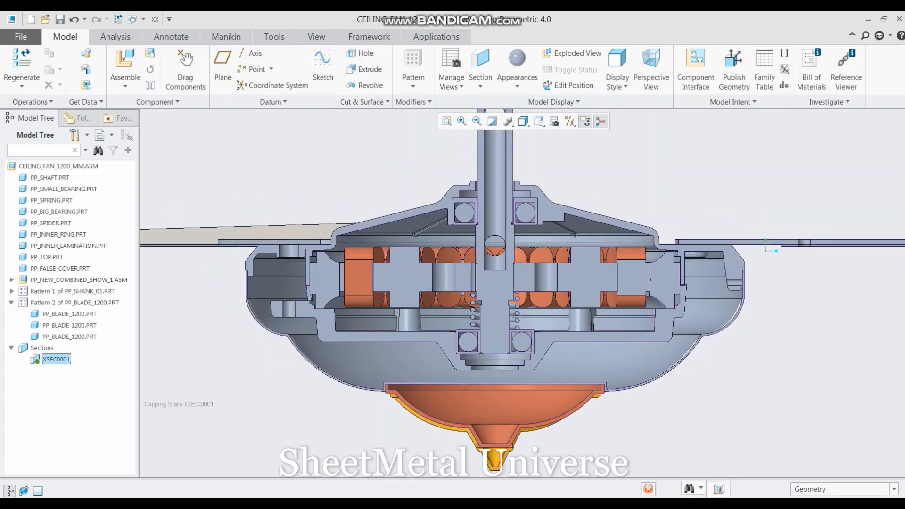
Step: Deactivate the X-direction section to show the complete fan and restore the default view orientation
click(56, 359)
click(61, 292)
click(523, 121)
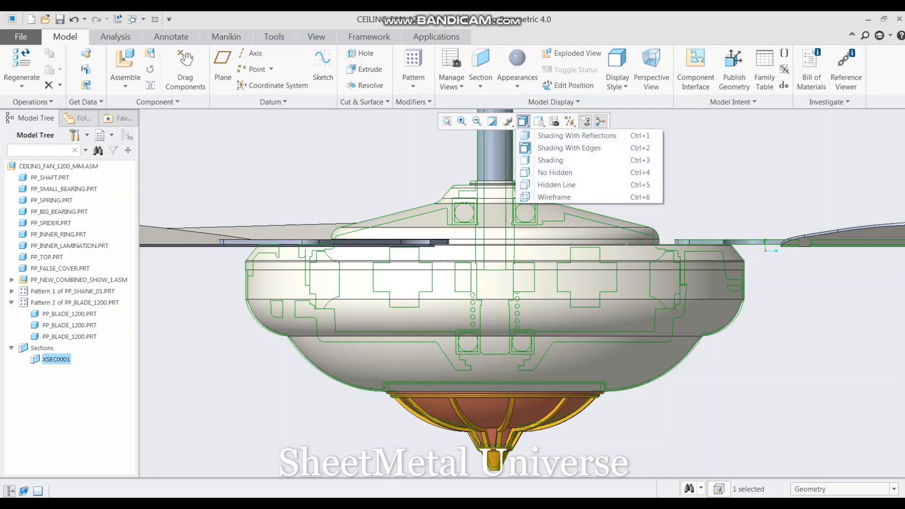
click(539, 121)
click(627, 143)
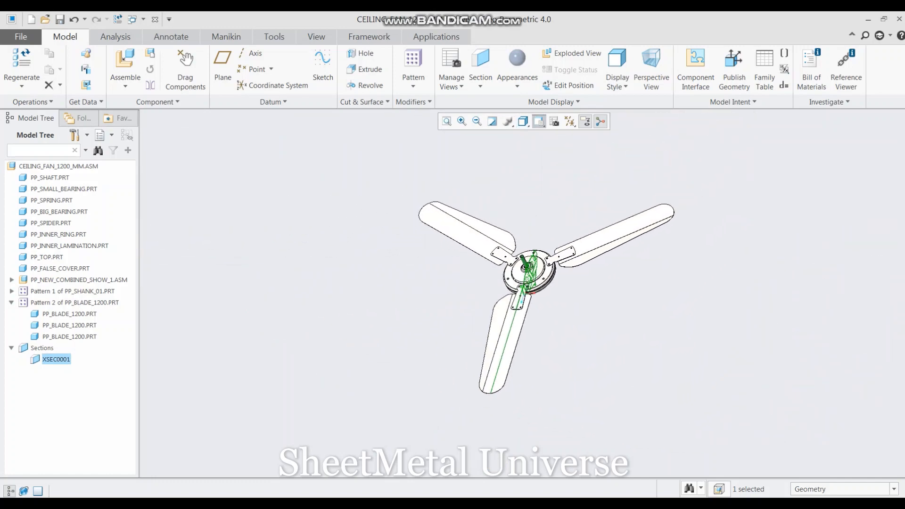